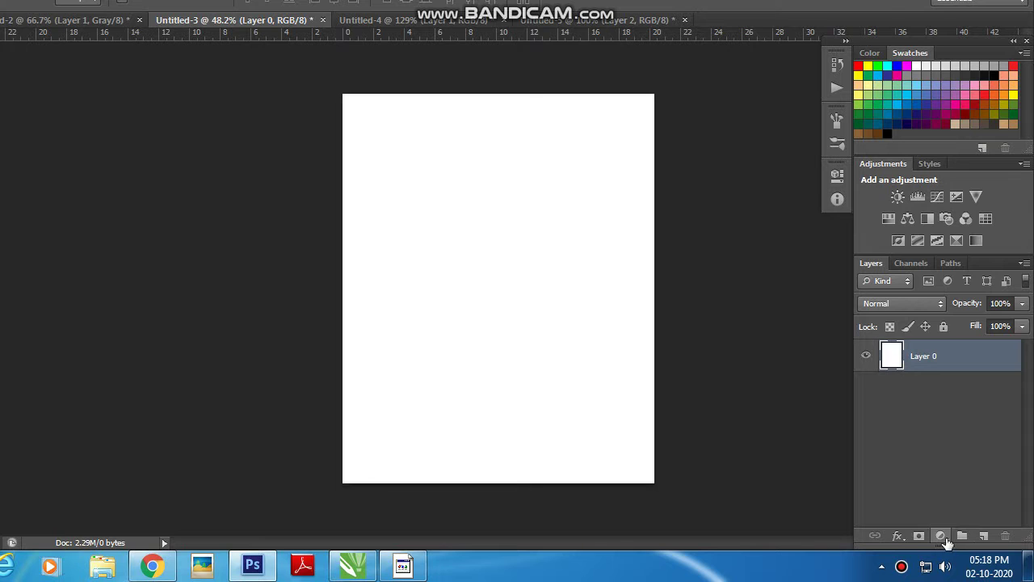
Step: Add a Gradient Fill layer with Reverse on and Radial style
left_click(942, 537)
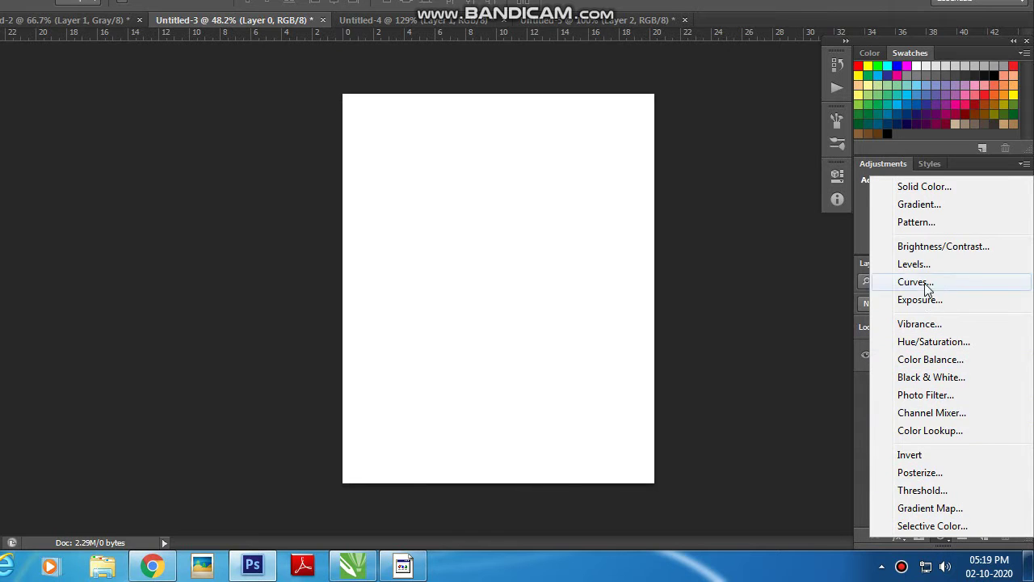
left_click(923, 207)
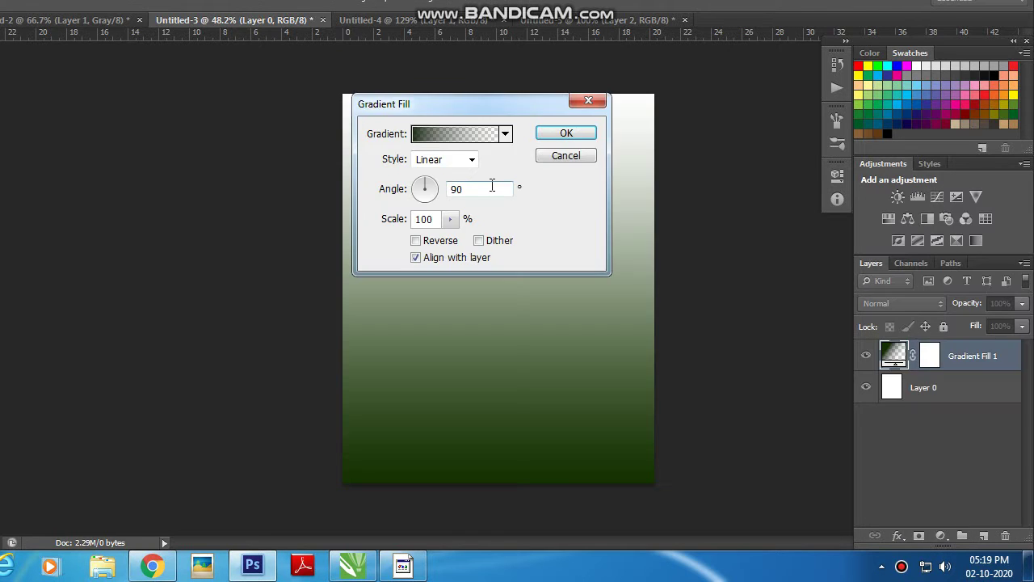
left_click(416, 251)
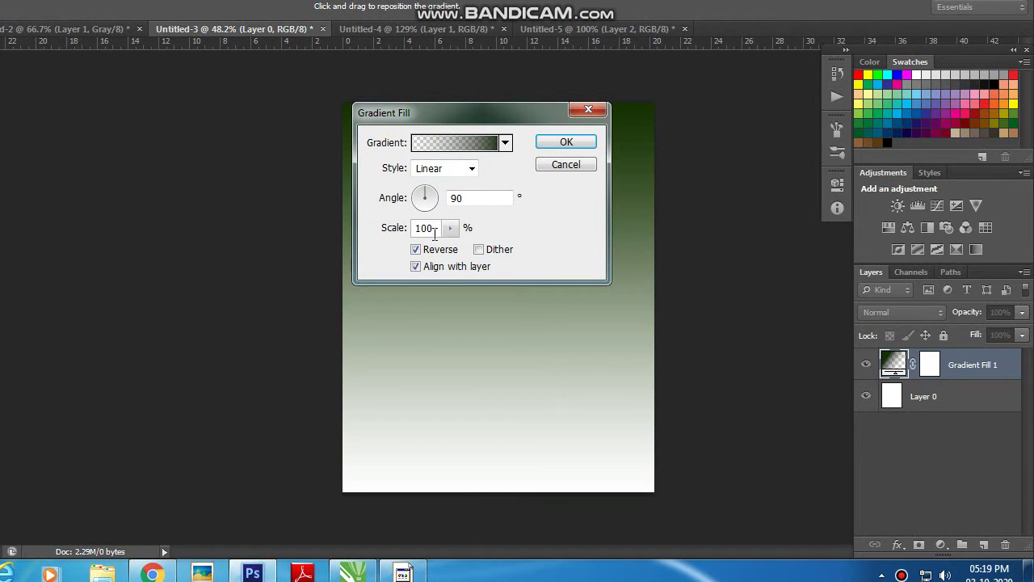
left_click(461, 169)
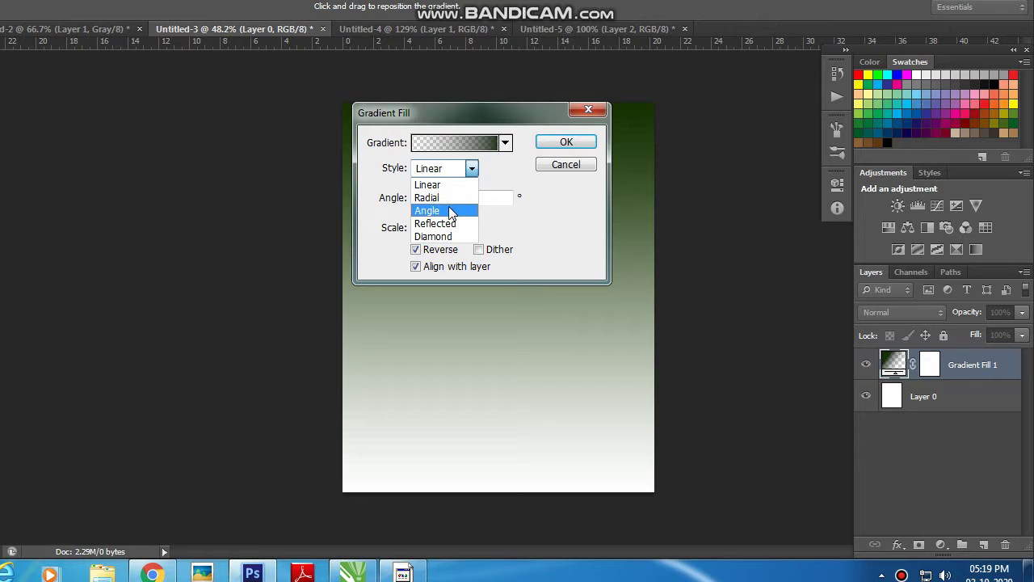
left_click(449, 198)
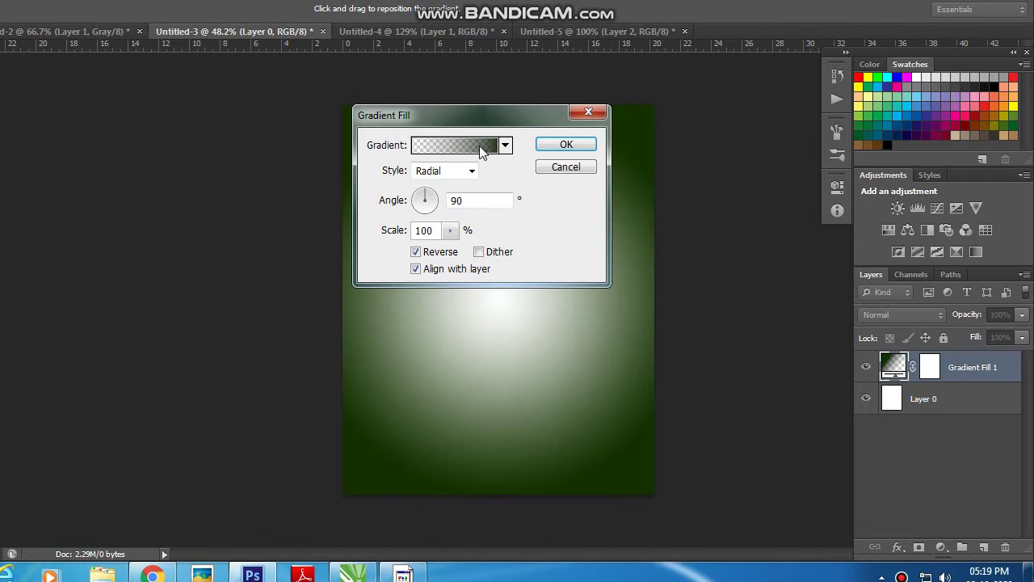
left_click(481, 144)
Step: Switch the gradient to the Foreground to Background preset
left_click(903, 265)
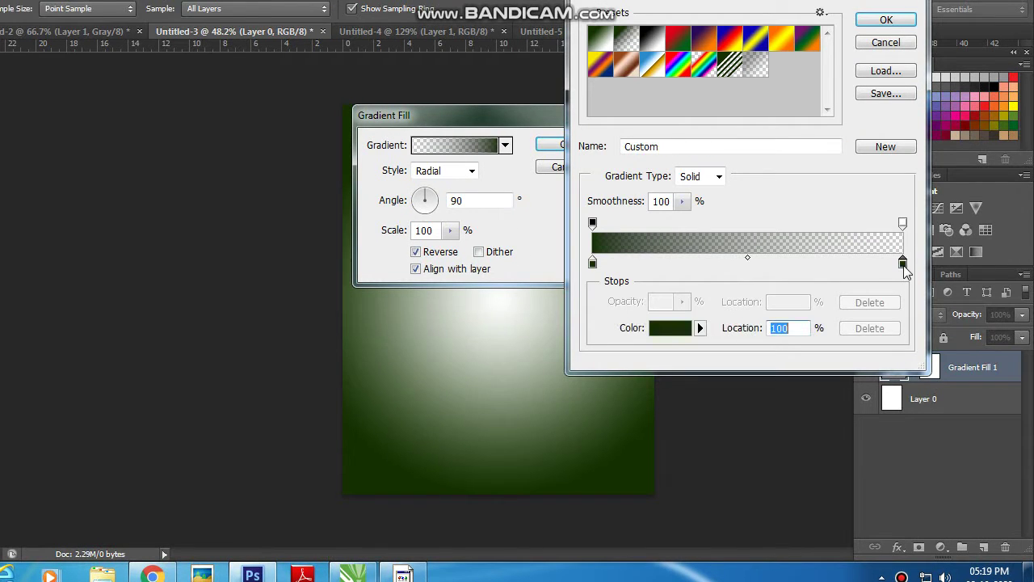
left_click(675, 332)
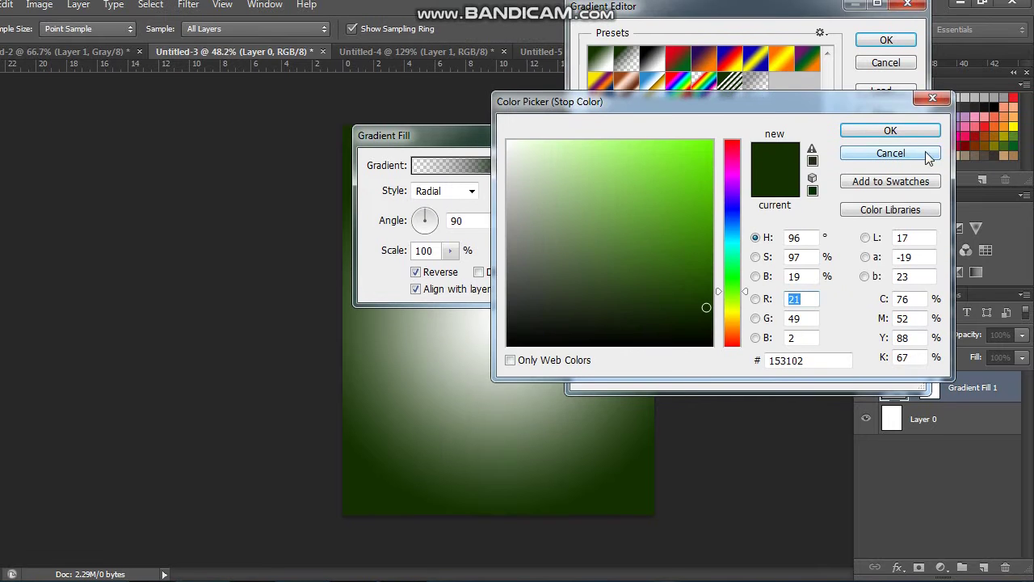
left_click(923, 153)
left_click(598, 66)
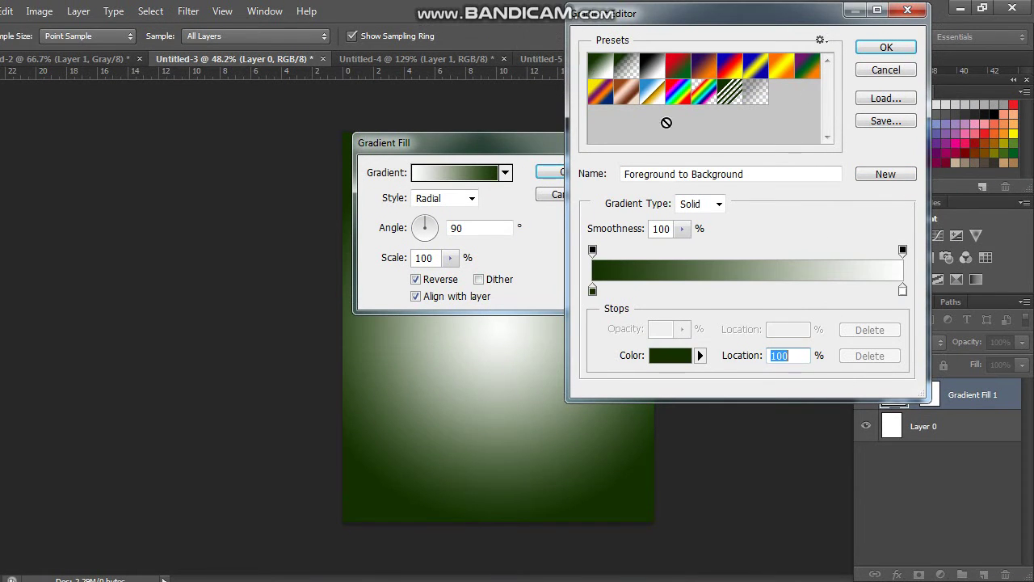
Step: Recolour the gradient's white end stop to light green 709e16 and confirm the gradient
left_click(903, 289)
left_click(674, 357)
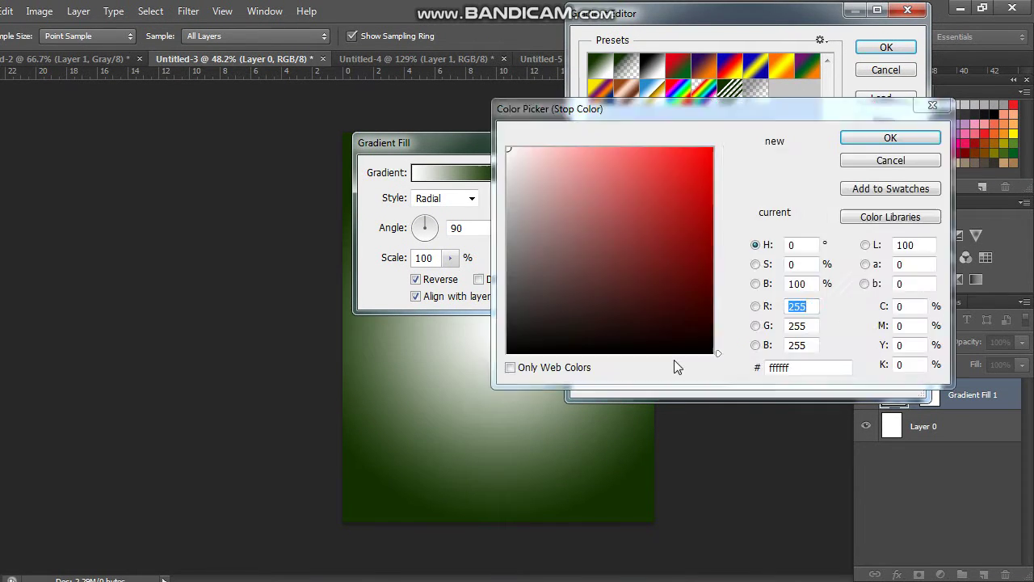
left_click(732, 308)
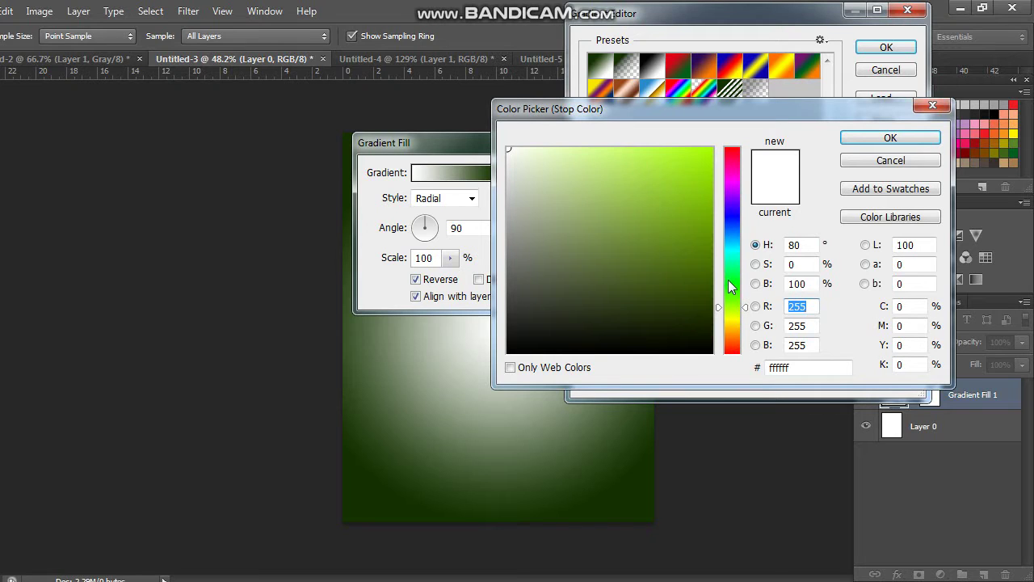
left_click(693, 176)
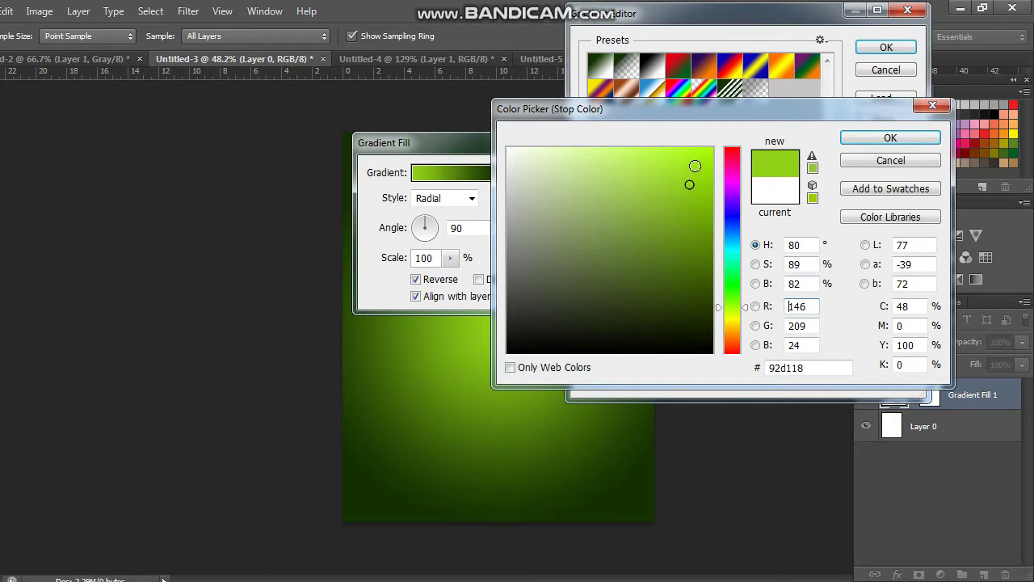
left_click(697, 162)
mouse_move(691, 193)
left_mouse_down()
mouse_move(677, 245)
mouse_move(684, 225)
left_mouse_up()
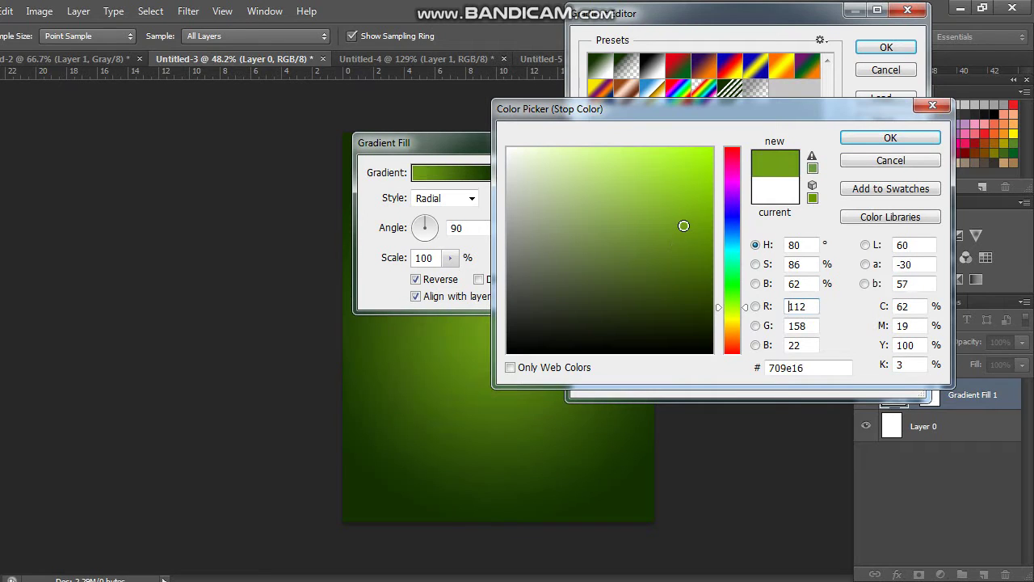
left_click(888, 139)
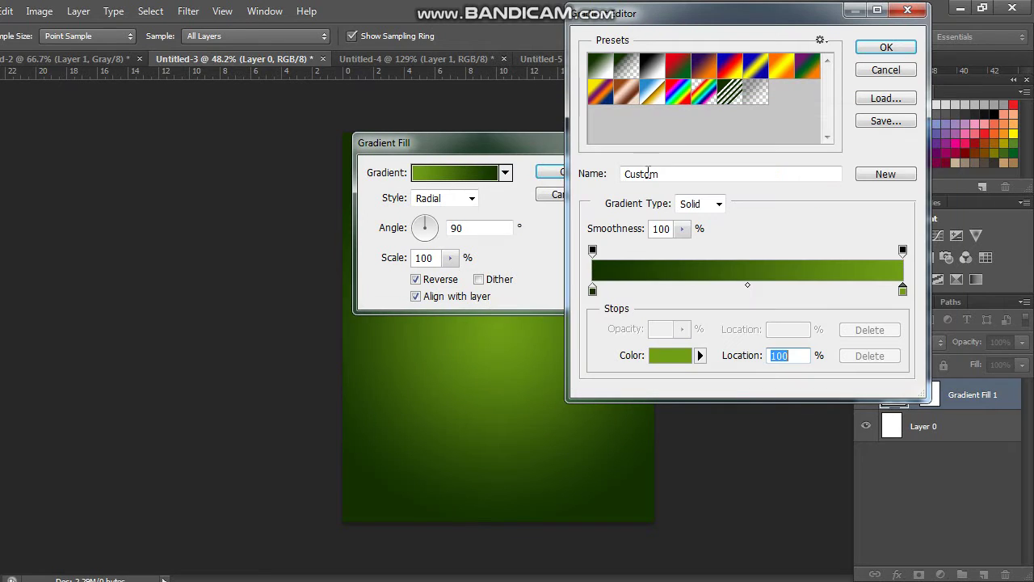
left_click(881, 47)
mouse_move(530, 144)
left_mouse_down()
mouse_move(843, 133)
mouse_move(647, 129)
left_mouse_up()
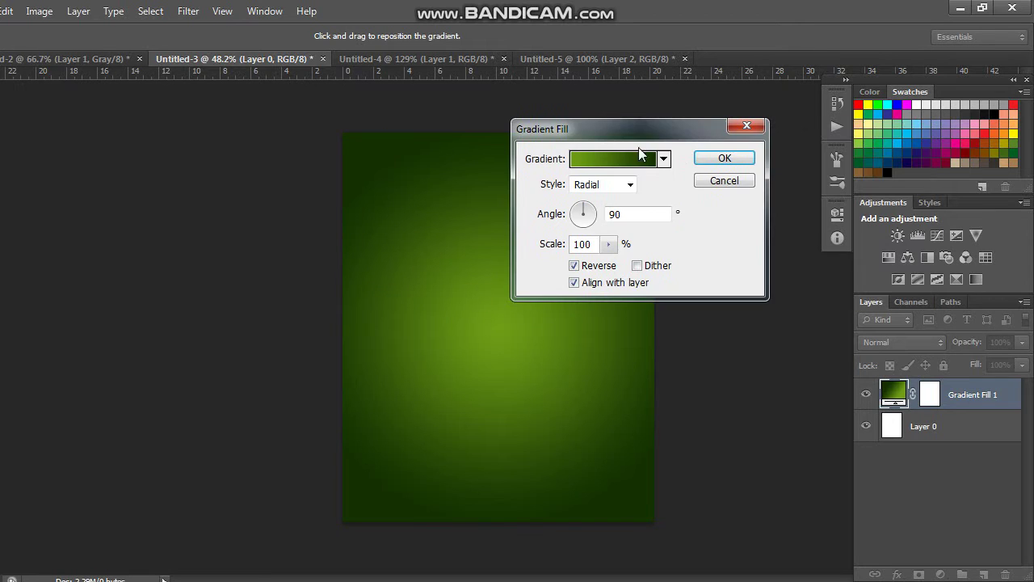
Step: Apply the gradient fill and drag the Untitled-2 Gandhi sketch into the poster as Layer 1
left_click(716, 159)
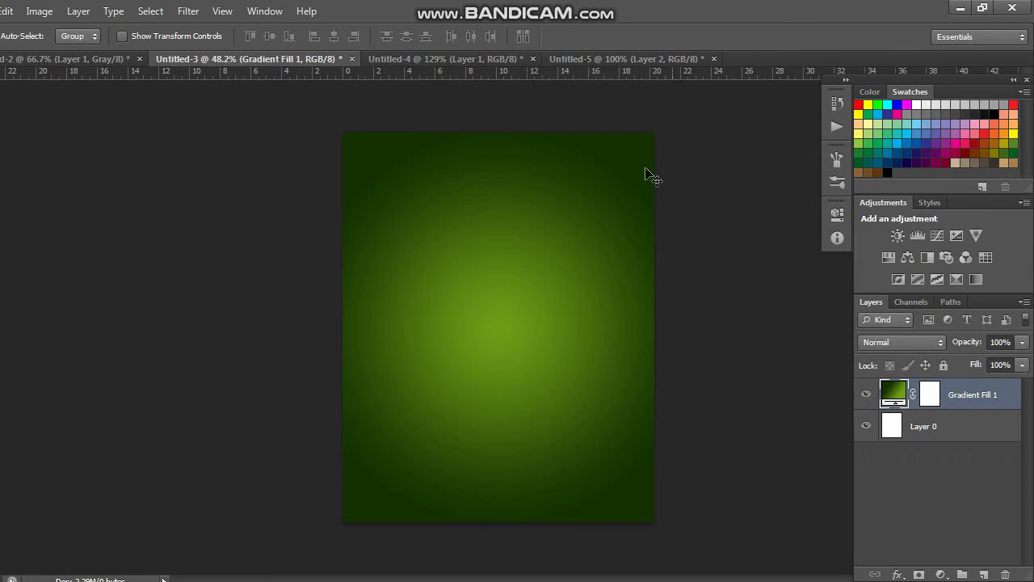
left_click(396, 59)
left_click(141, 58)
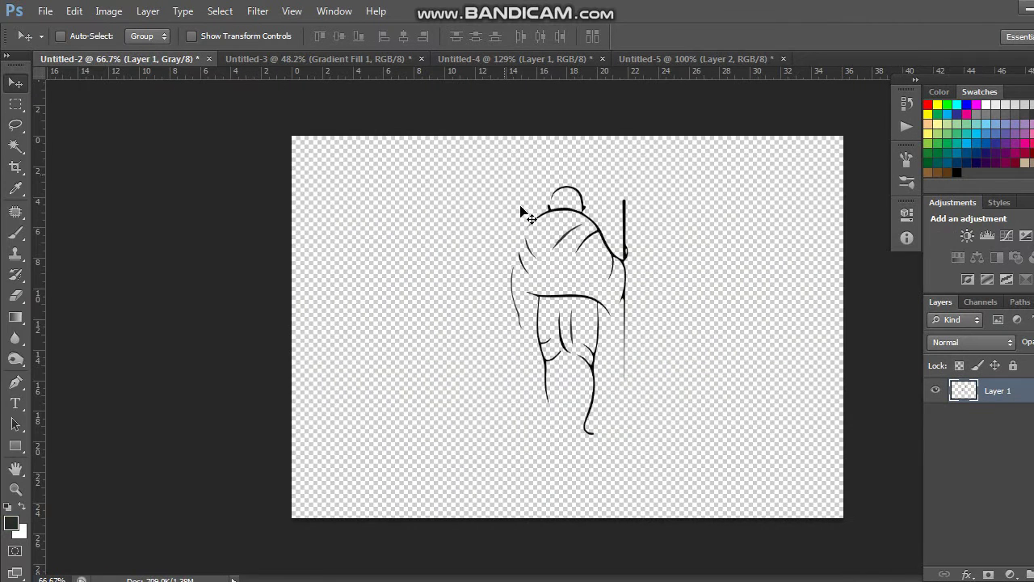
mouse_move(574, 289)
left_mouse_down()
mouse_move(337, 63)
mouse_move(420, 157)
left_mouse_up()
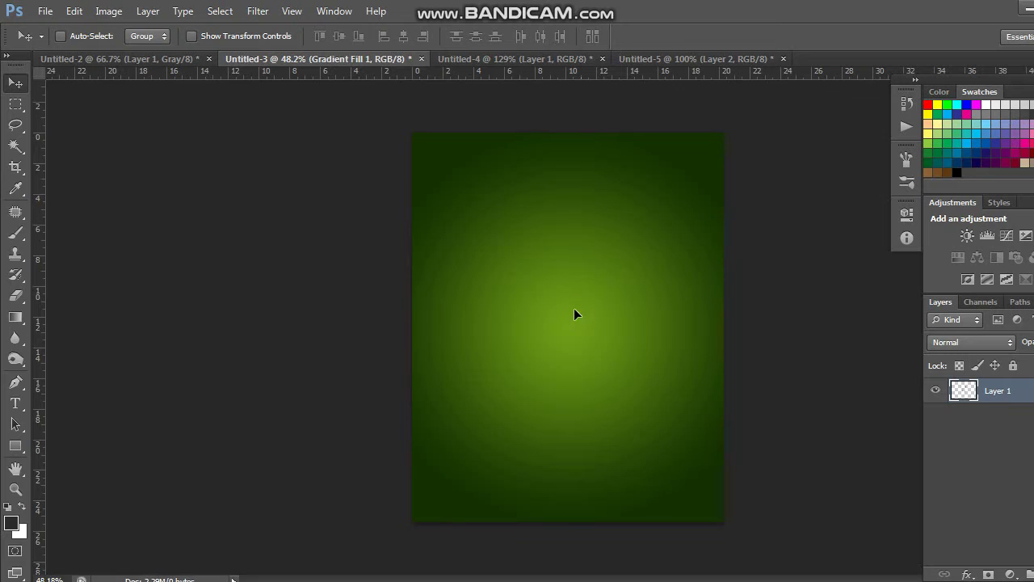
mouse_move(571, 304)
left_mouse_down()
mouse_move(583, 257)
mouse_move(586, 272)
left_mouse_up()
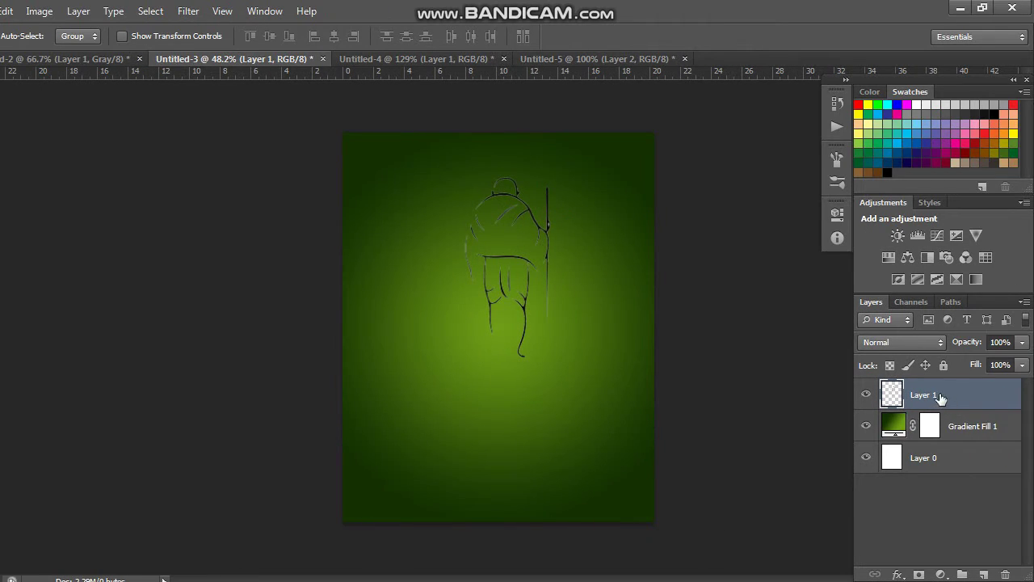
left_click(891, 394, "ctrl")
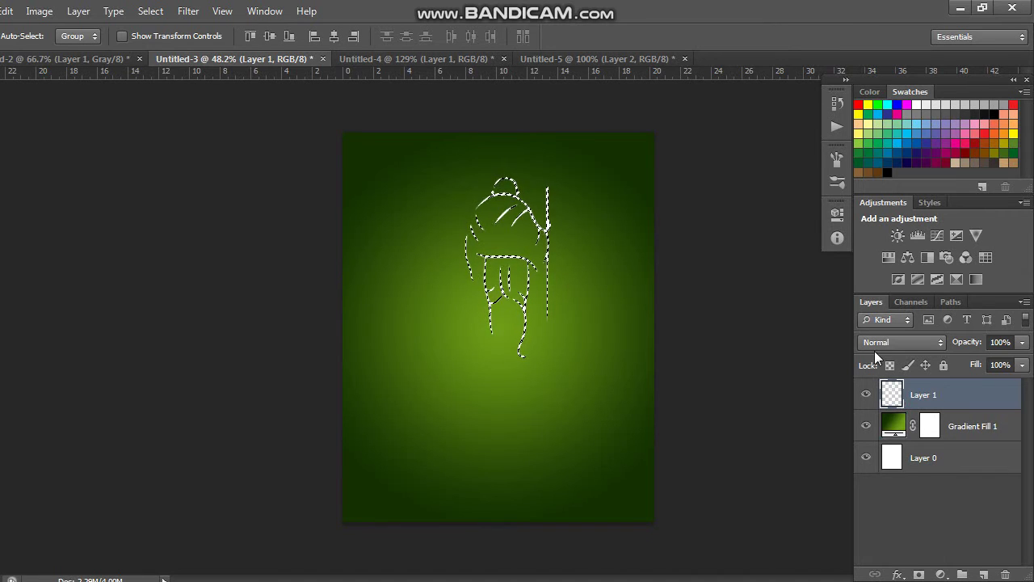
Step: Deselect the sketch lines, then add and delete a stray Brightness/Contrast adjustment layer
key("ctrl+d")
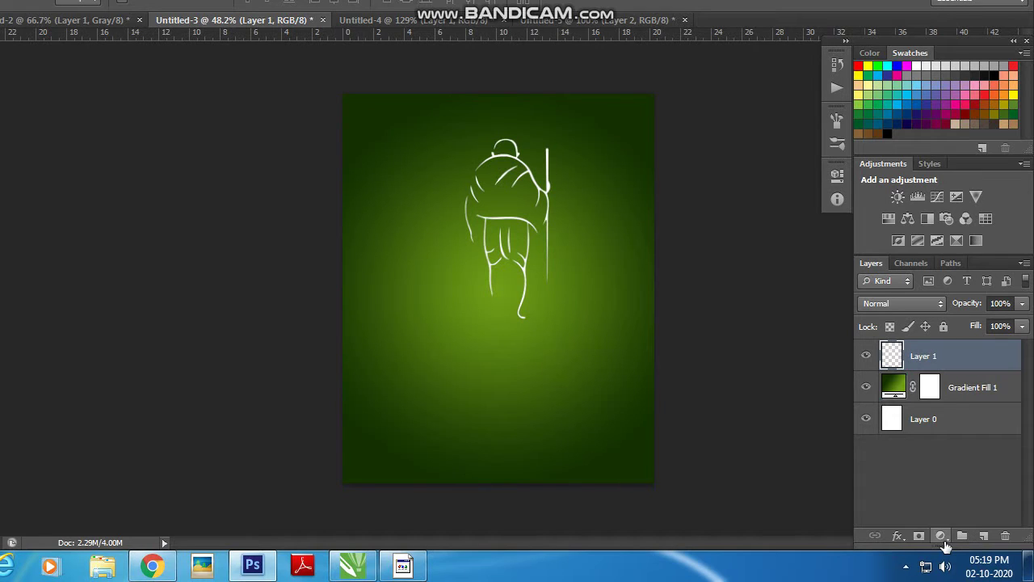
left_click(944, 537)
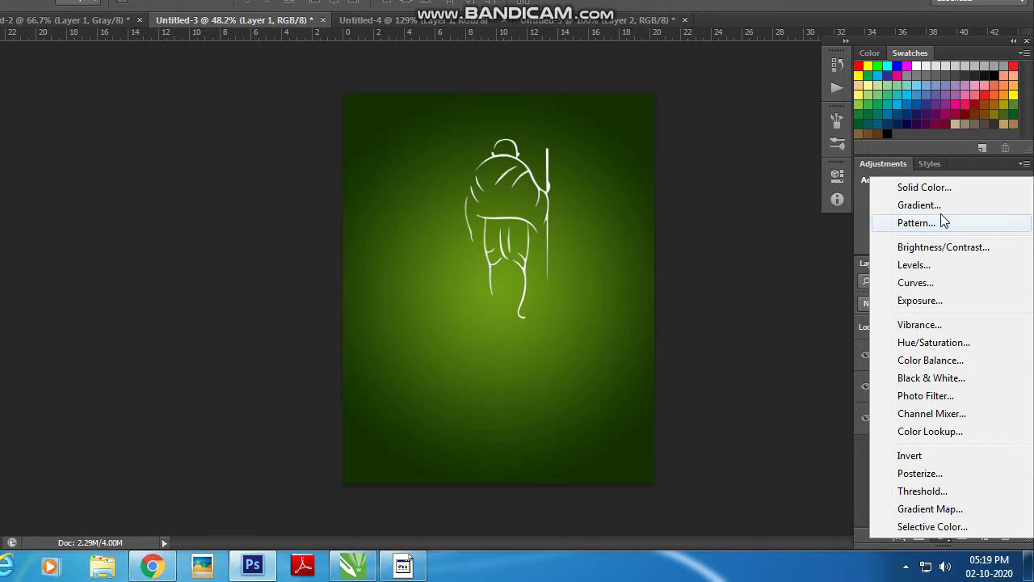
left_click(956, 254)
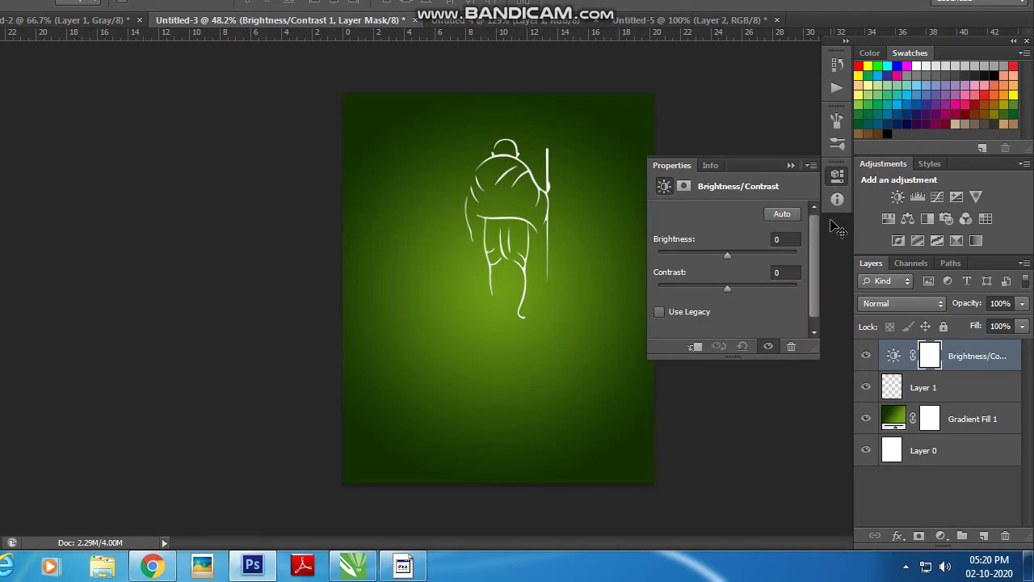
left_click(791, 165)
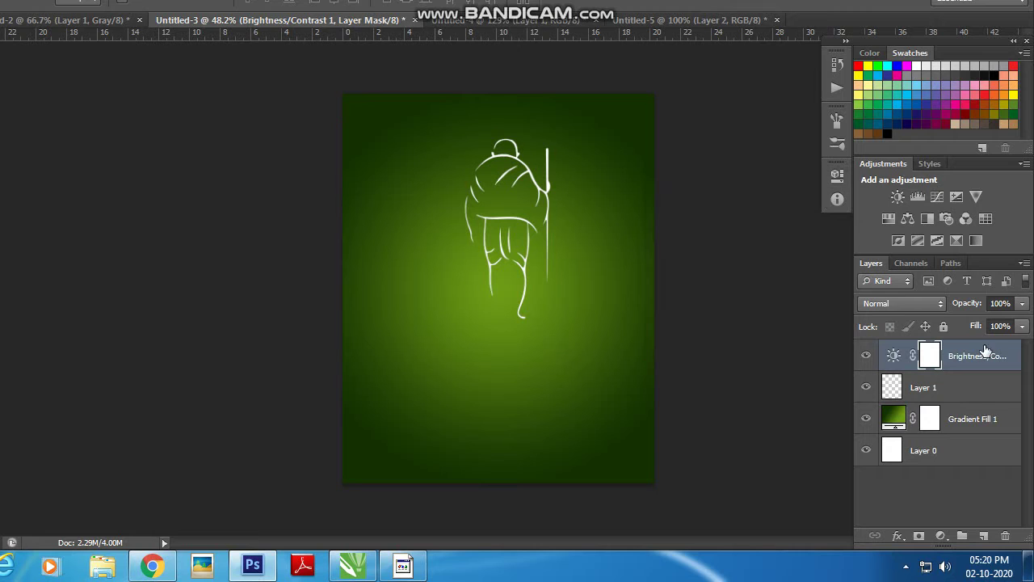
left_click_drag(986, 356, 1005, 536)
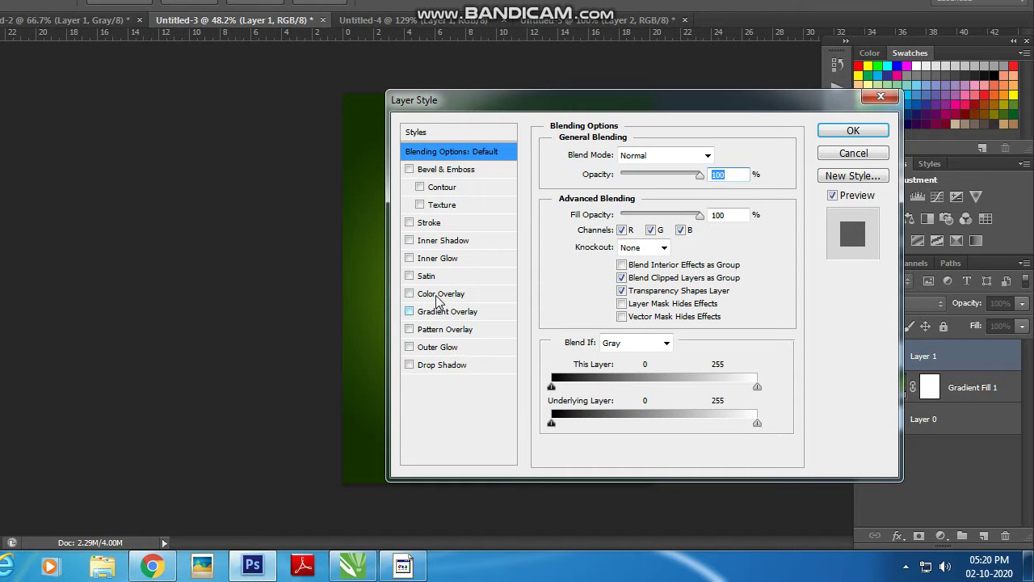
Step: Give the line drawing layer a white (ffffff) 1 px Stroke effect
left_click(458, 223)
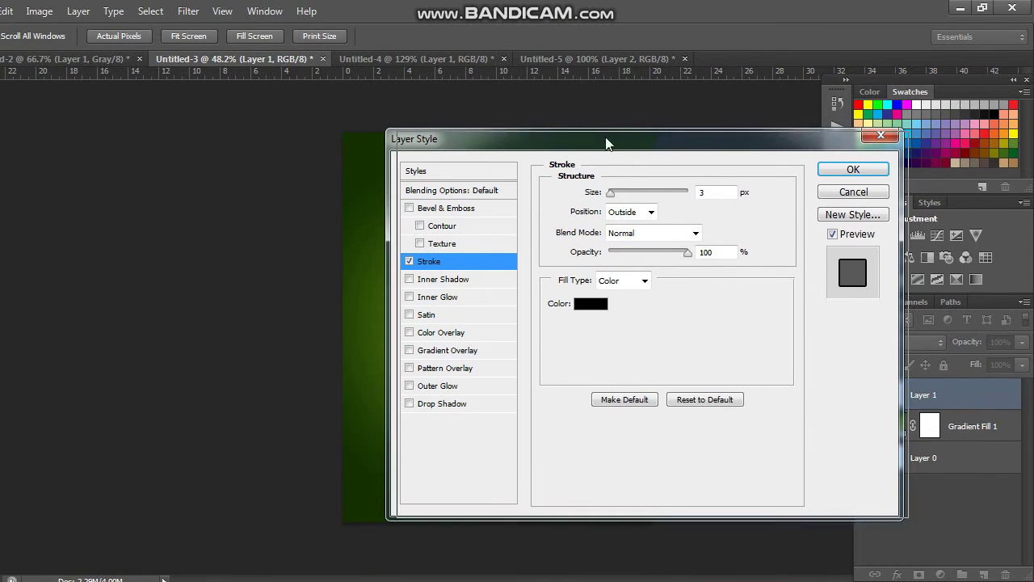
left_click_drag(559, 142, 824, 147)
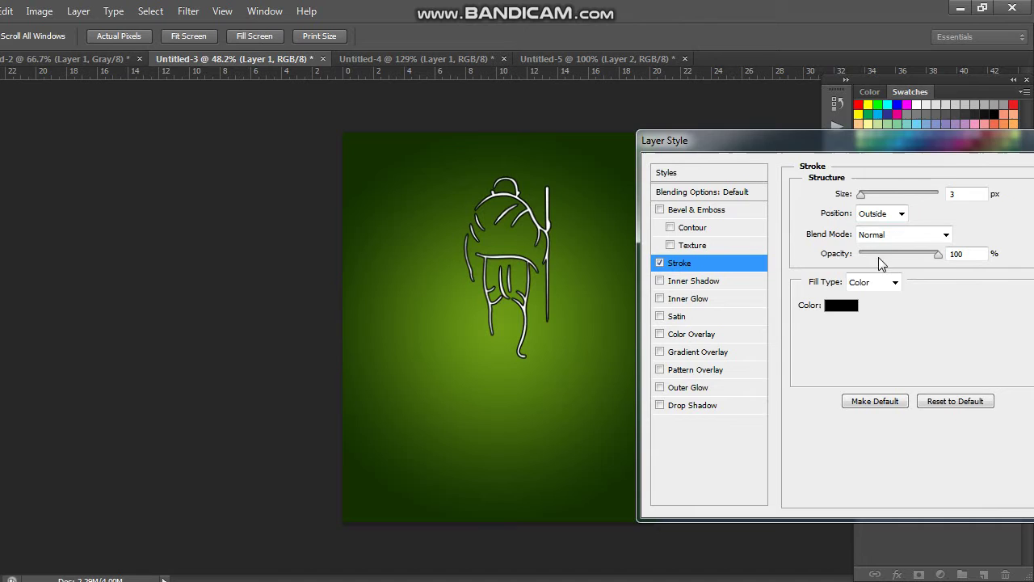
left_click(849, 306)
left_click_drag(531, 215, 508, 148)
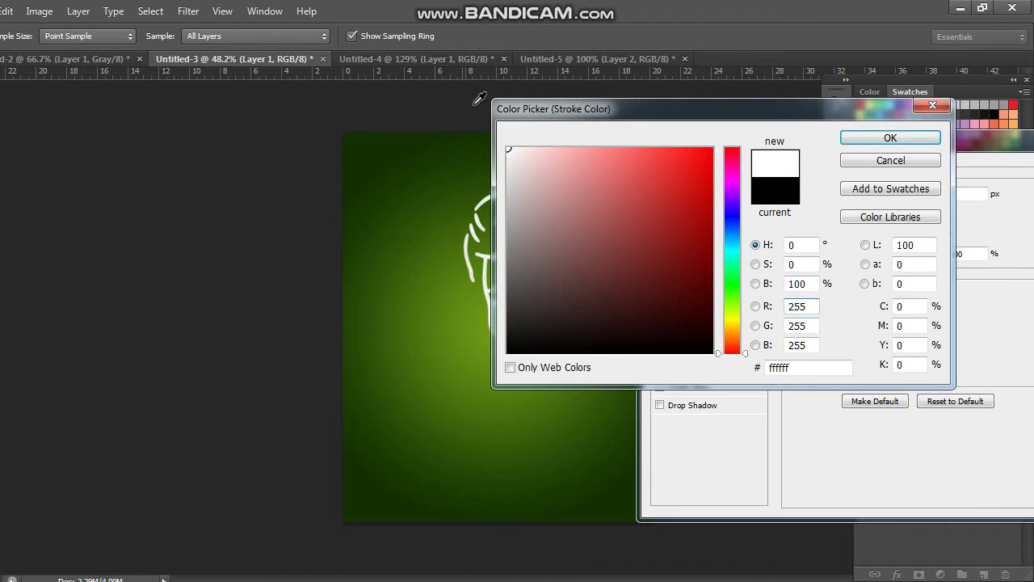
left_click(891, 138)
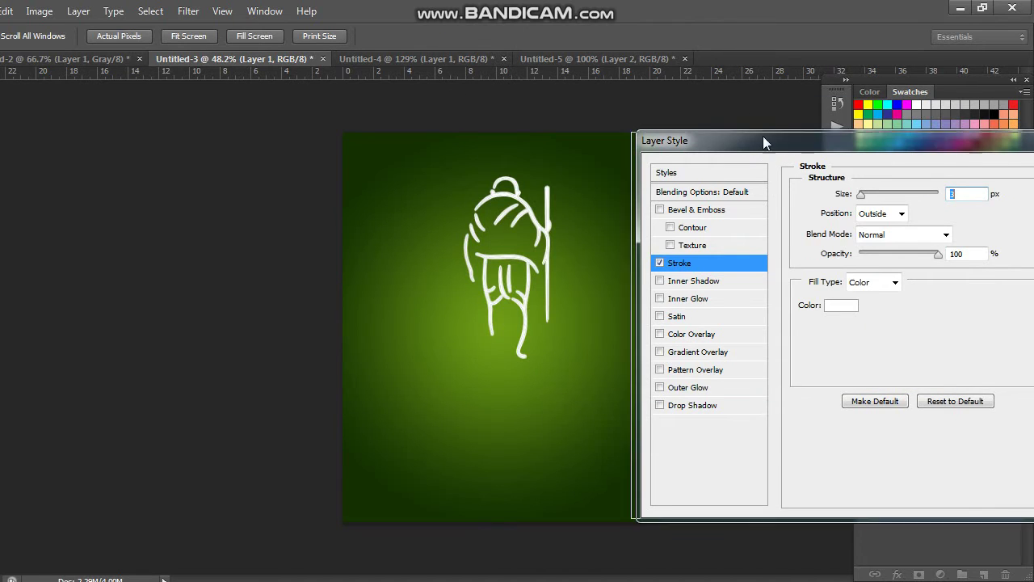
left_click_drag(763, 136, 705, 128)
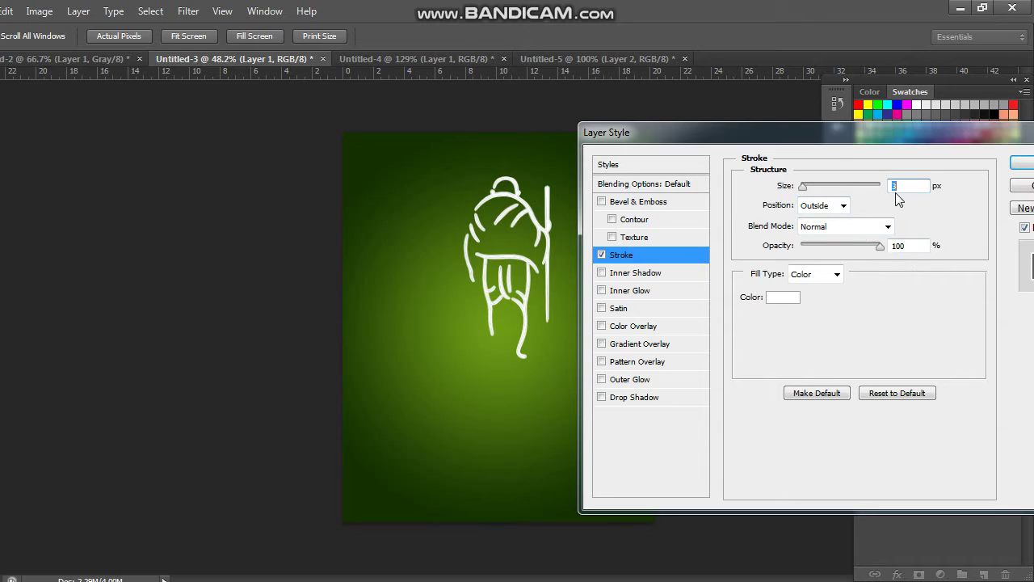
type("1")
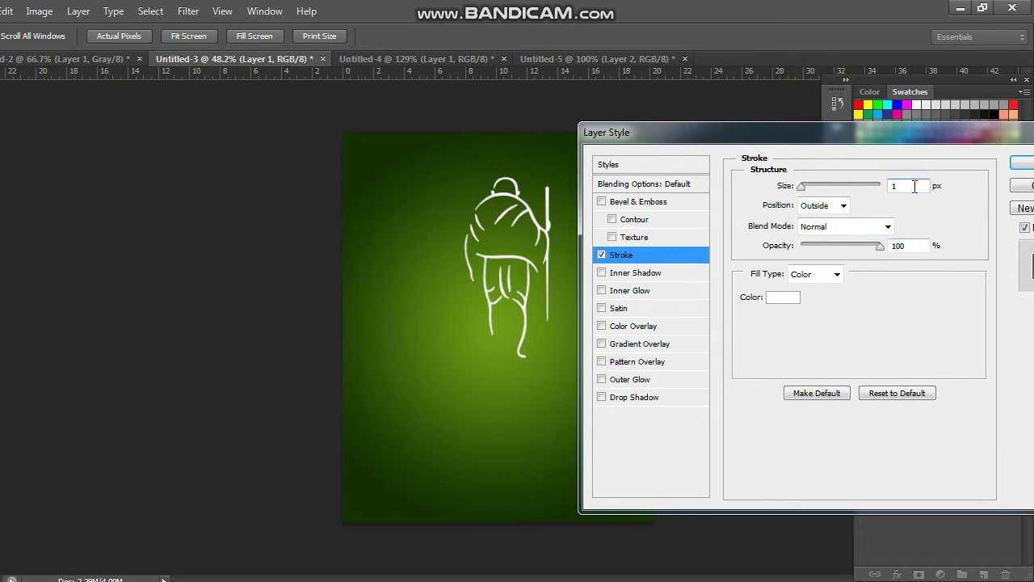
left_click(1021, 166)
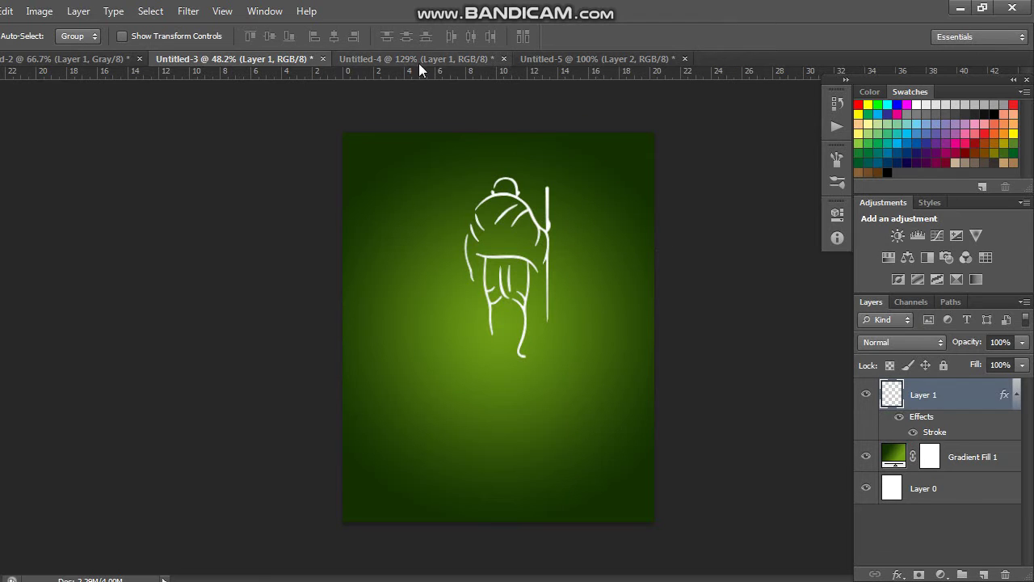
Step: Bring the 'Gandhi jayanti' text from Untitled-4 into the poster as Layer 2
left_click(391, 59)
mouse_move(520, 342)
left_mouse_down()
mouse_move(260, 60)
mouse_move(520, 365)
left_mouse_up()
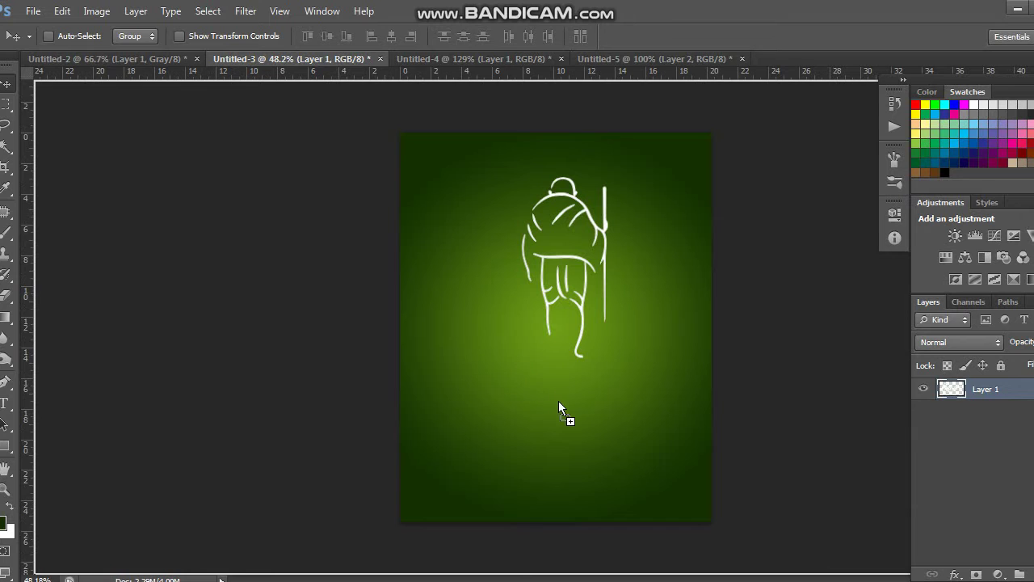
left_click_drag(559, 401, 559, 401)
Step: Toggle visibility of the title text and line drawing layers to compare them
left_click(931, 389)
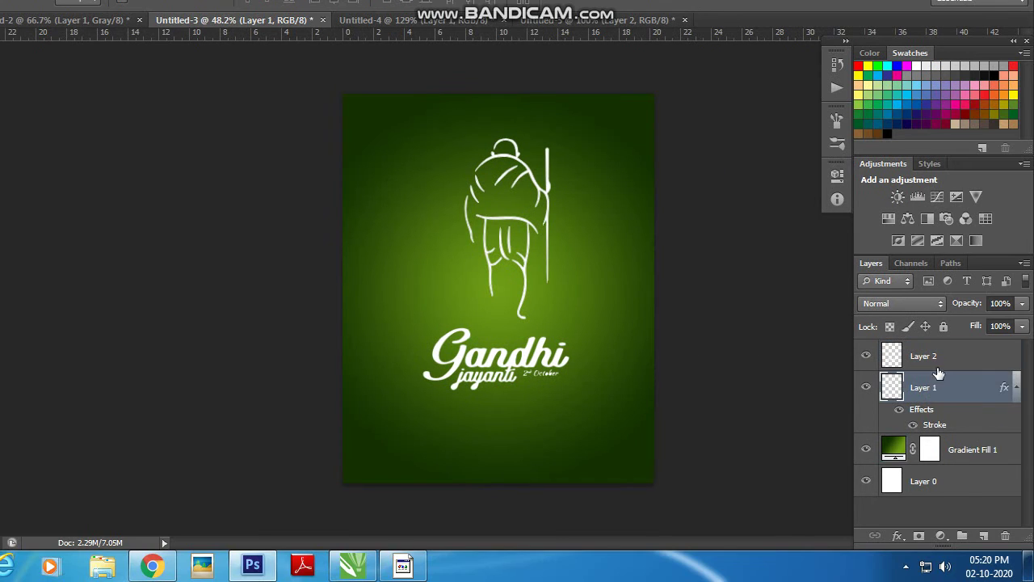
left_click(865, 357)
left_click(922, 361)
left_click(867, 357)
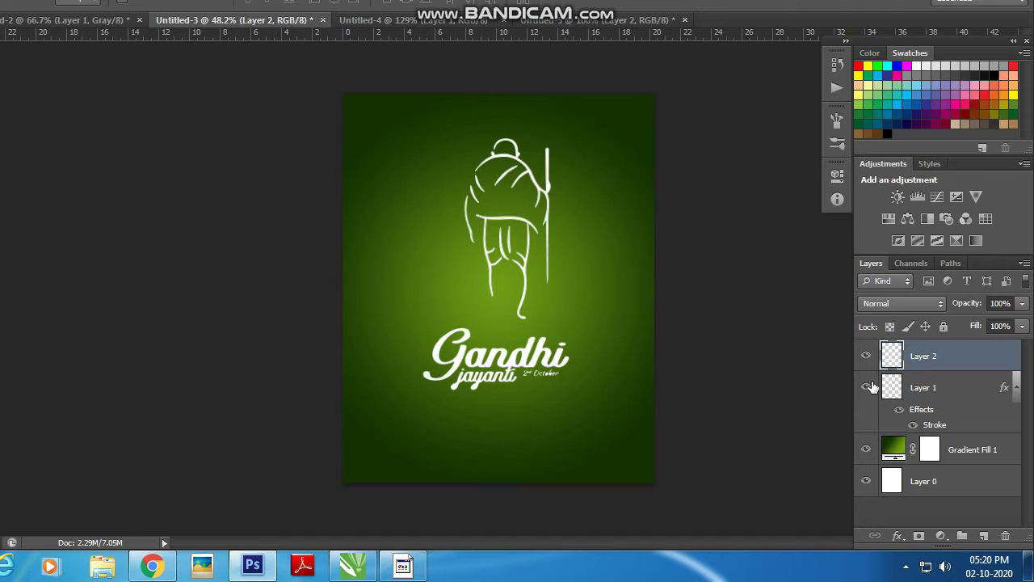
left_click(868, 388)
Step: Centre the title text horizontally on the page, undoing an accidental vertical centring
left_click(930, 482, "ctrl")
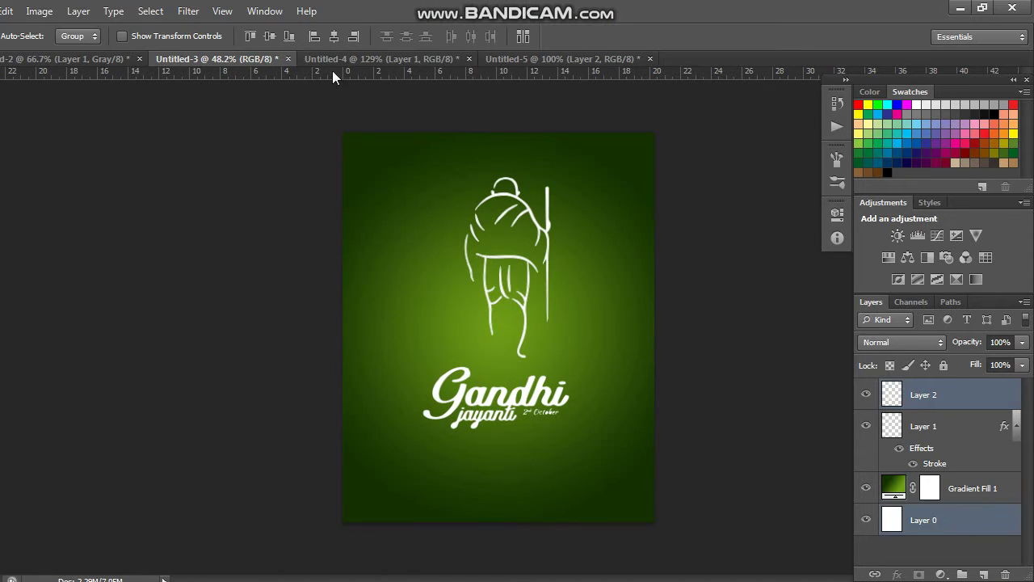
left_click(338, 36)
left_click(270, 35)
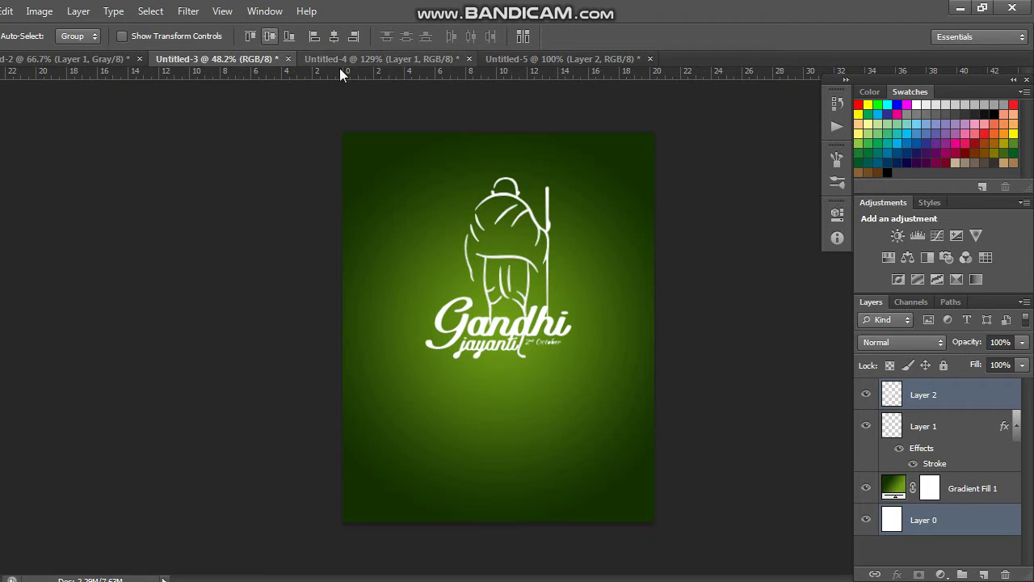
key("ctrl+z")
left_click(959, 429)
Step: Show the Gandhi line drawing and centre it horizontally with Layer 0
left_click(867, 426)
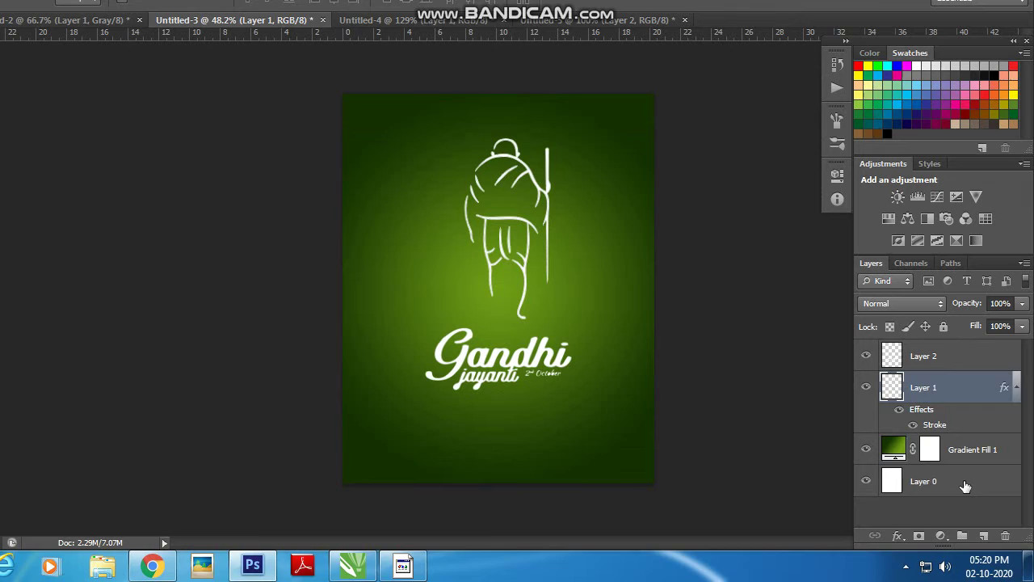
left_click(965, 484, "ctrl")
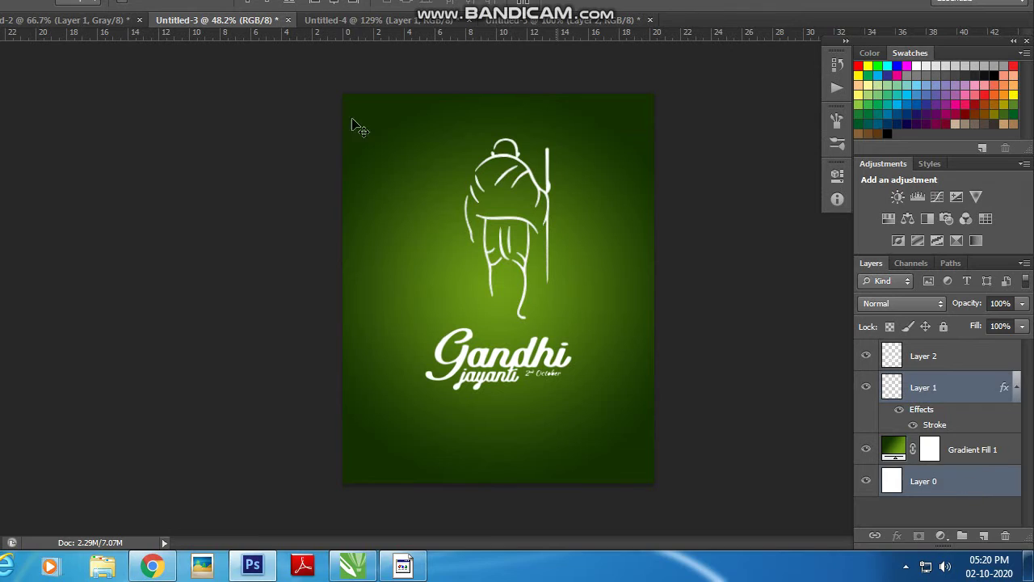
left_click(334, 37)
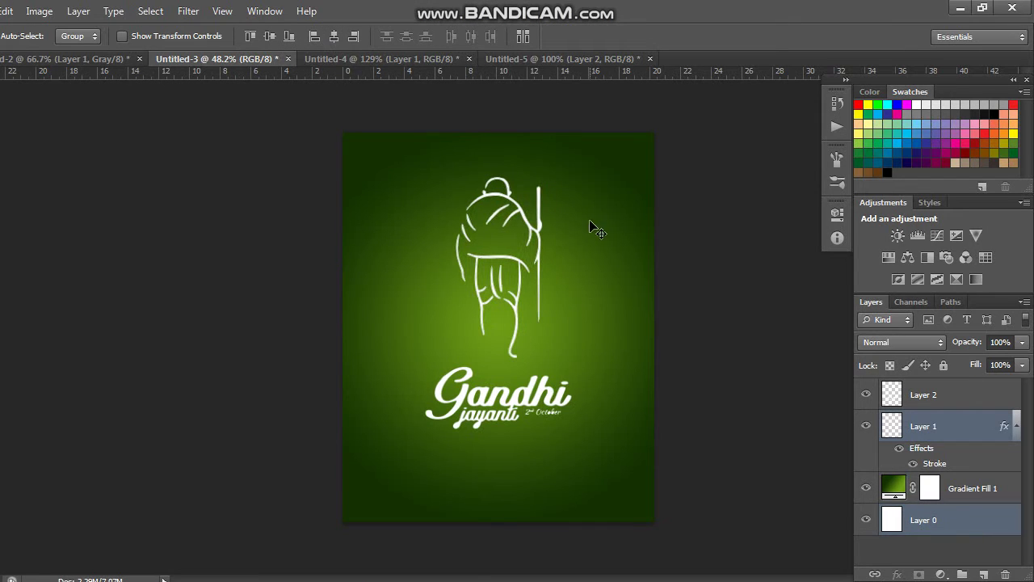
Step: Nudge the 'Gandhi jayanti' title text slightly upward beneath the drawing
left_click(961, 428)
left_click(958, 396)
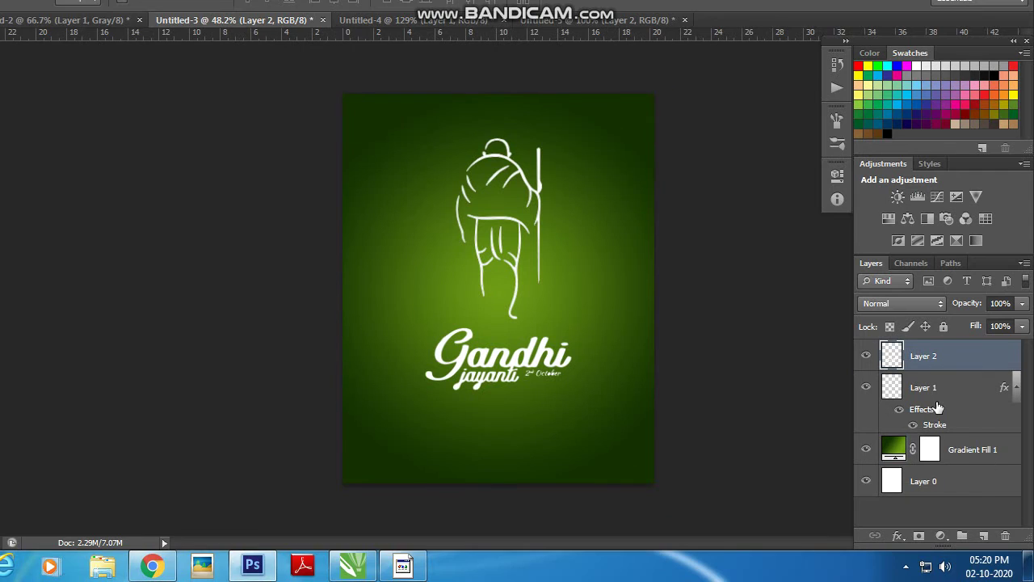
left_click(866, 357)
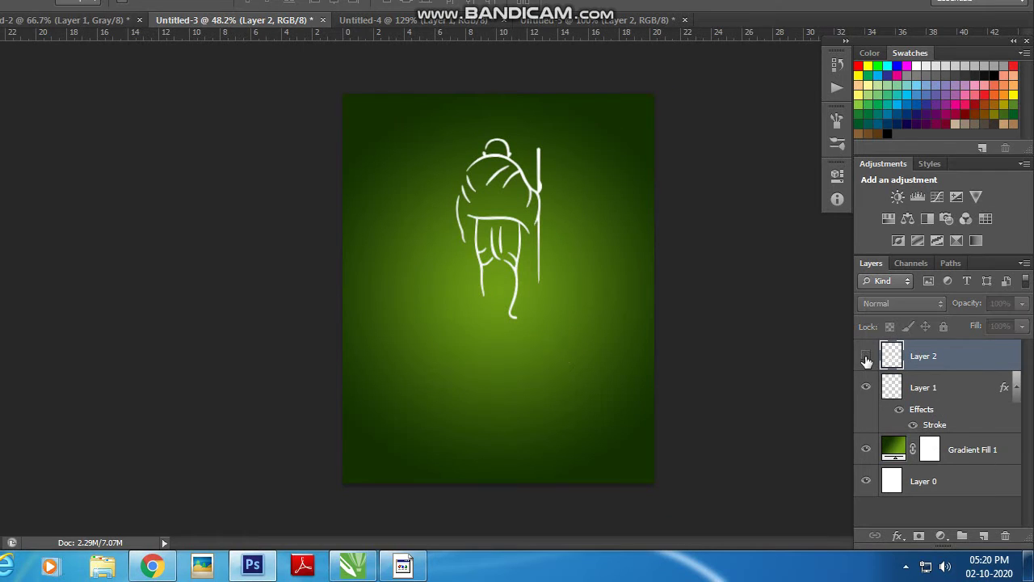
left_click(979, 489, "ctrl")
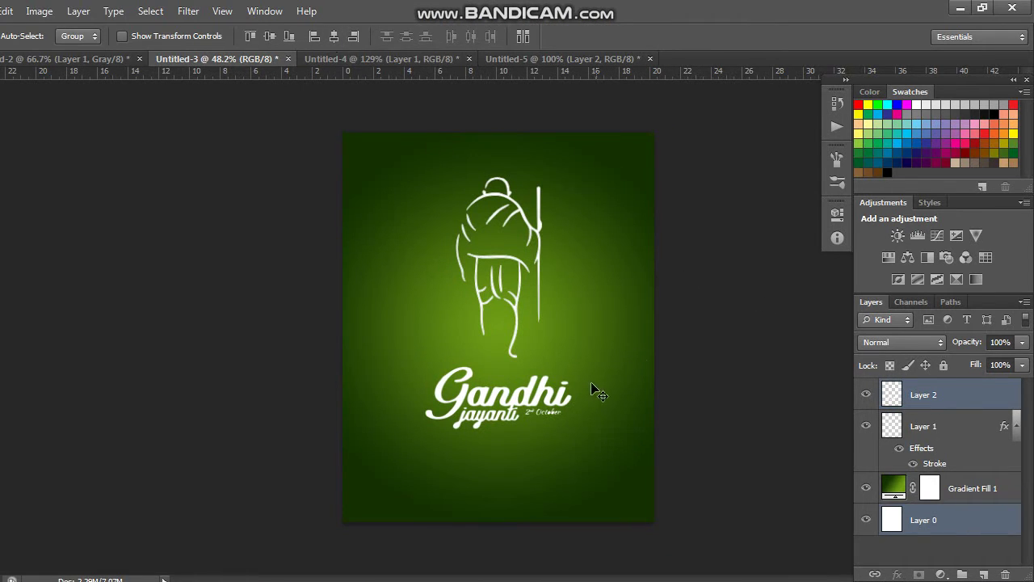
left_click_drag(544, 396, 545, 383)
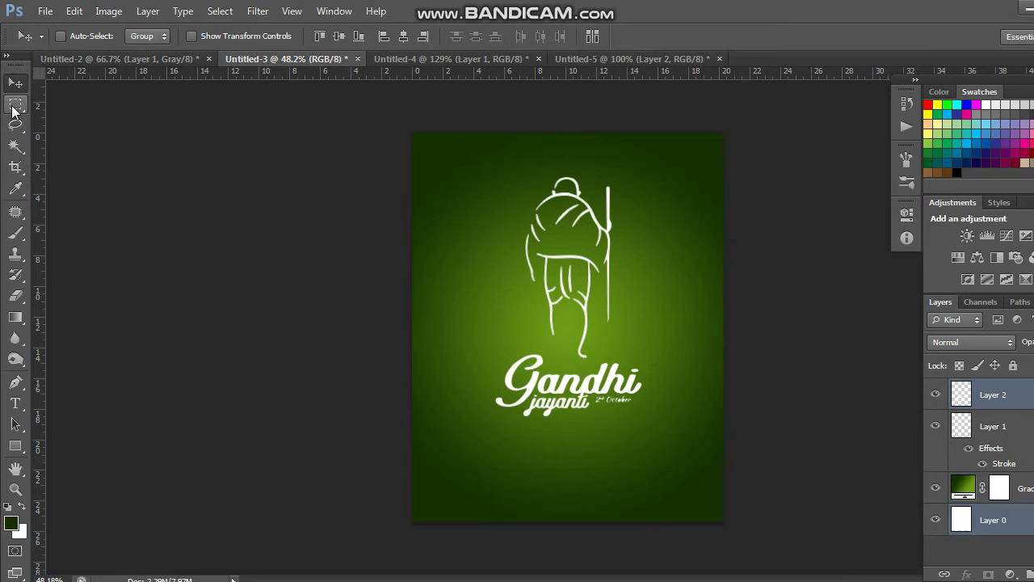
Step: Create Layer 3 and fill an inset rectangular selection with dark green
left_click(15, 104)
left_click_drag(440, 150, 683, 441)
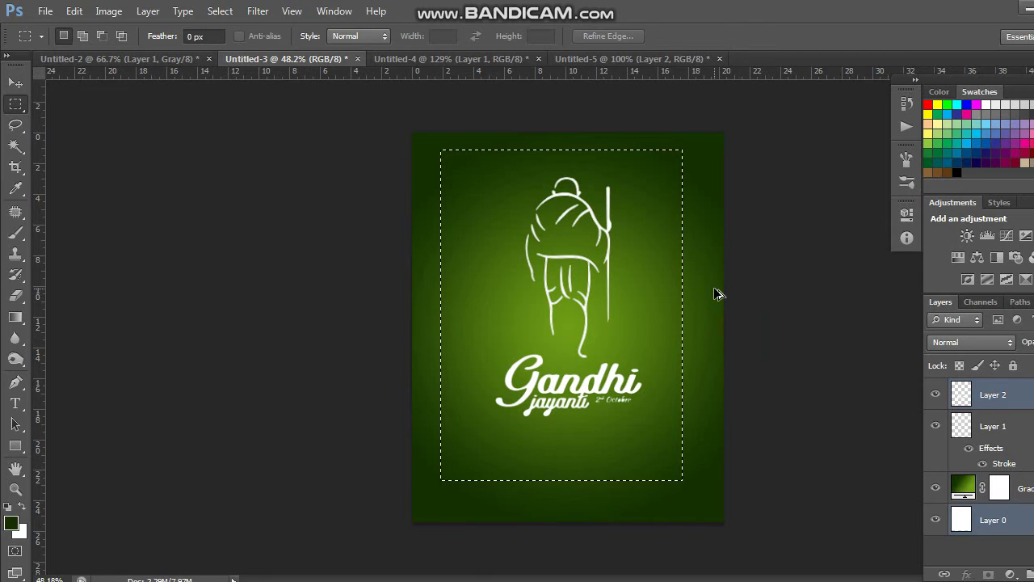
key("ctrl+d")
left_click(1022, 574)
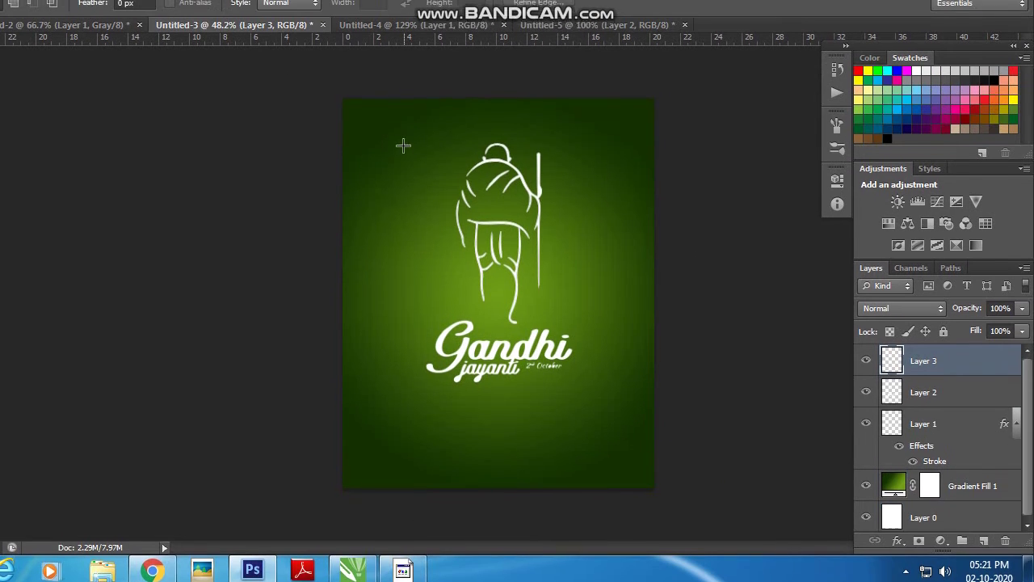
mouse_move(426, 146)
left_mouse_down()
mouse_move(600, 344)
mouse_move(632, 448)
left_mouse_up()
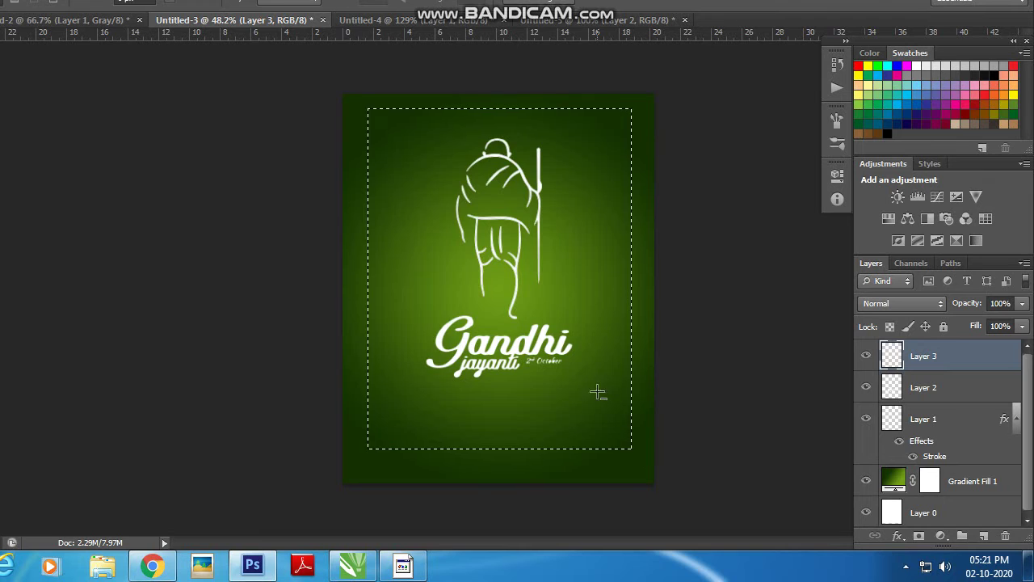
key("alt+BackSpace")
key("v")
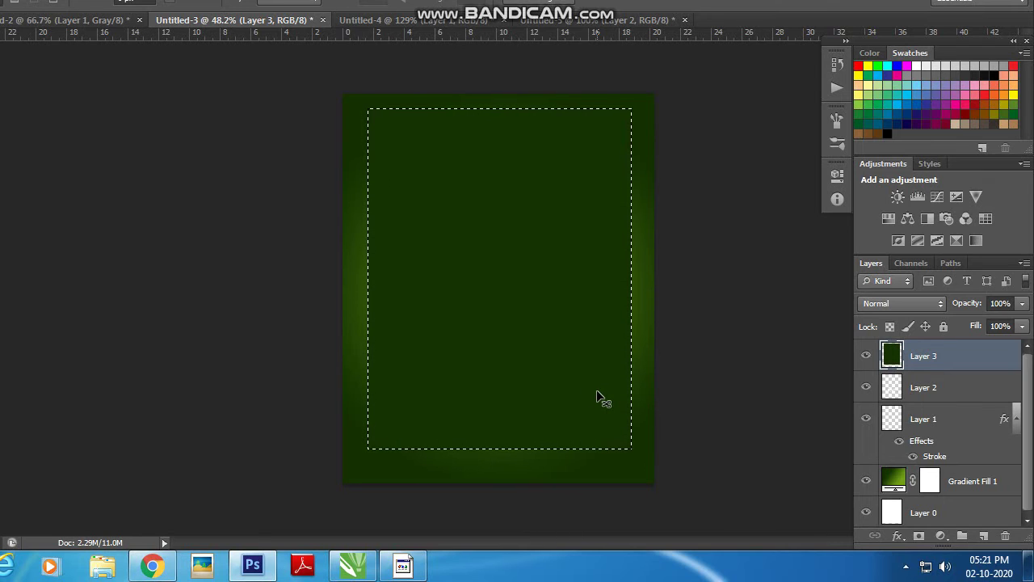
key("ctrl+BackSpace")
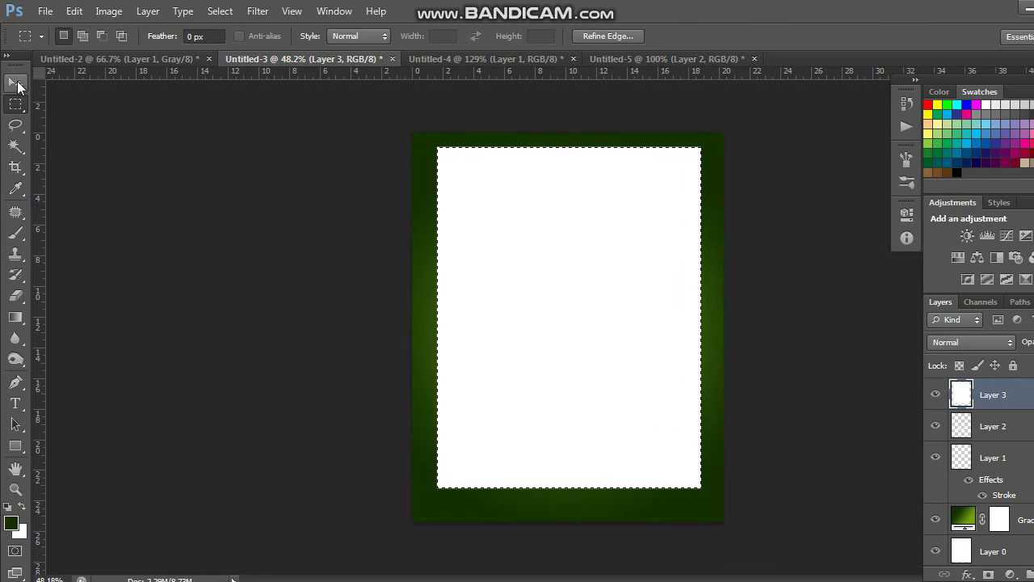
left_click(16, 84)
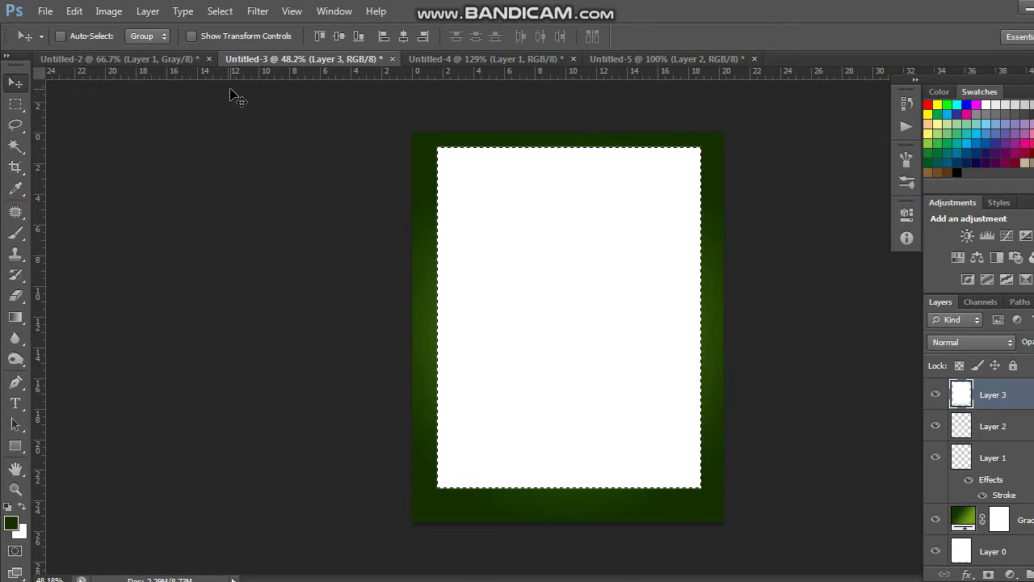
key("alt+BackSpace")
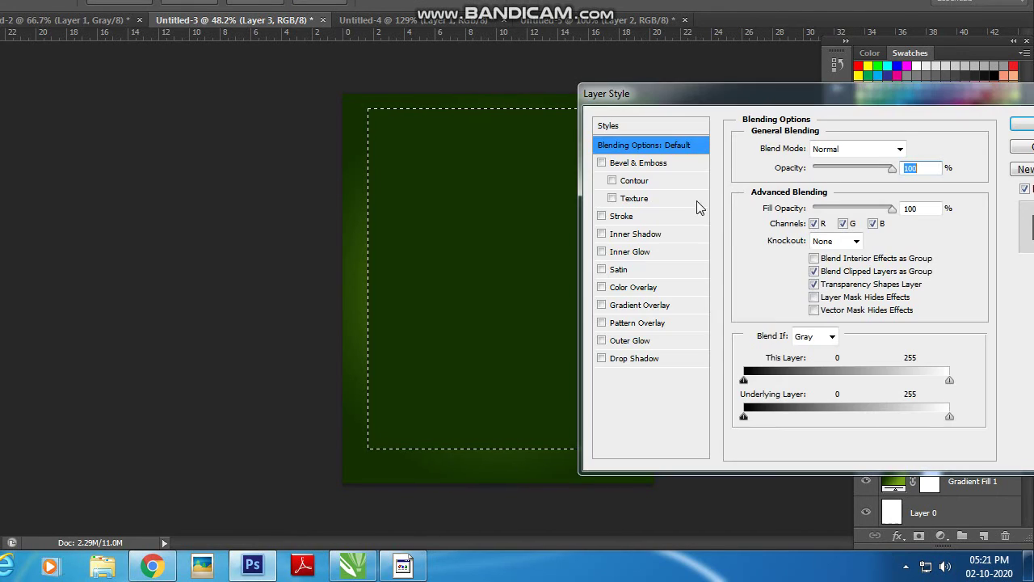
Step: Give Layer 3 a white Stroke, drop its Fill to 0%, and deselect
left_click(664, 216)
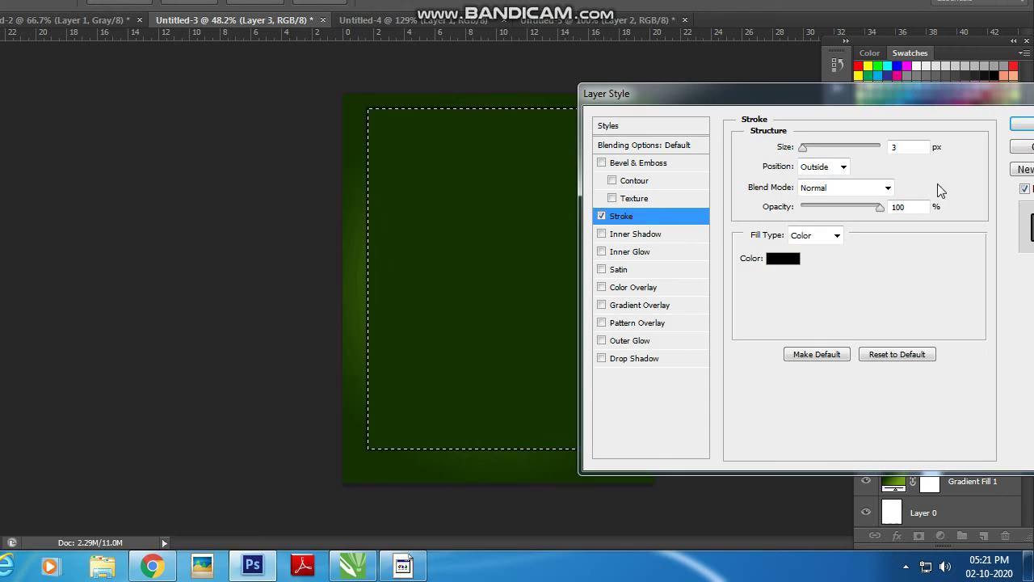
left_click(783, 258)
left_click(509, 148)
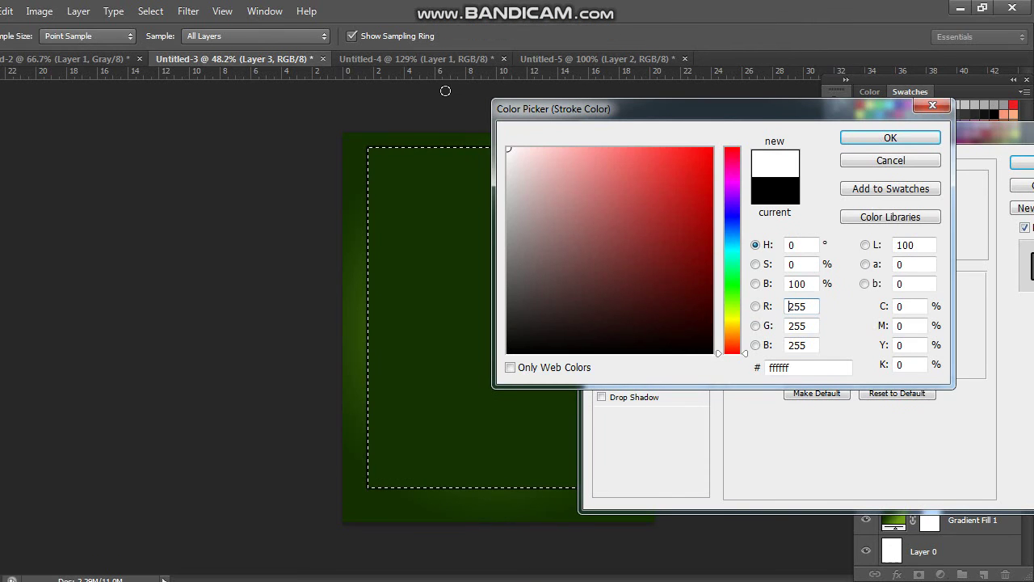
left_click(891, 139)
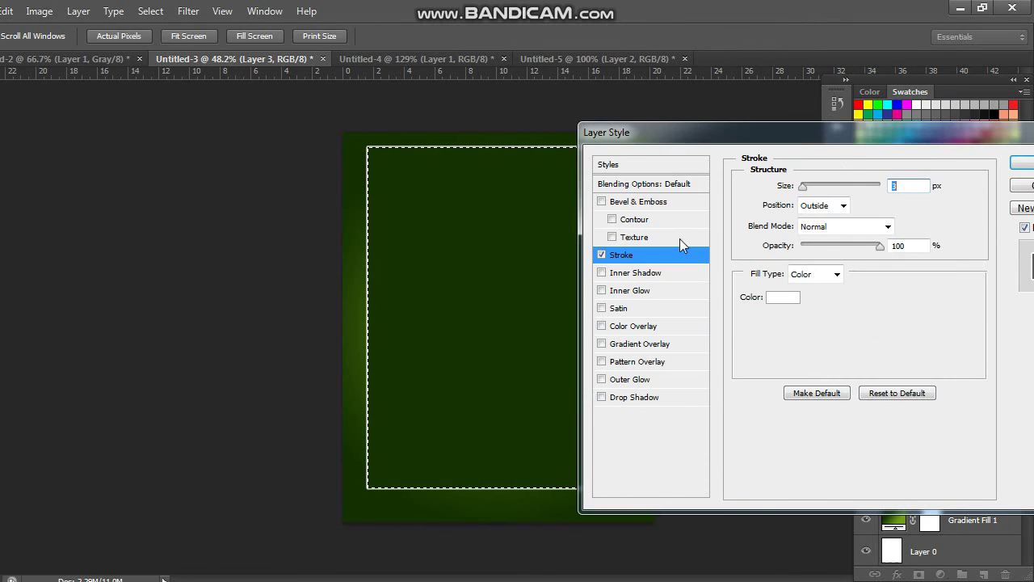
key("Return")
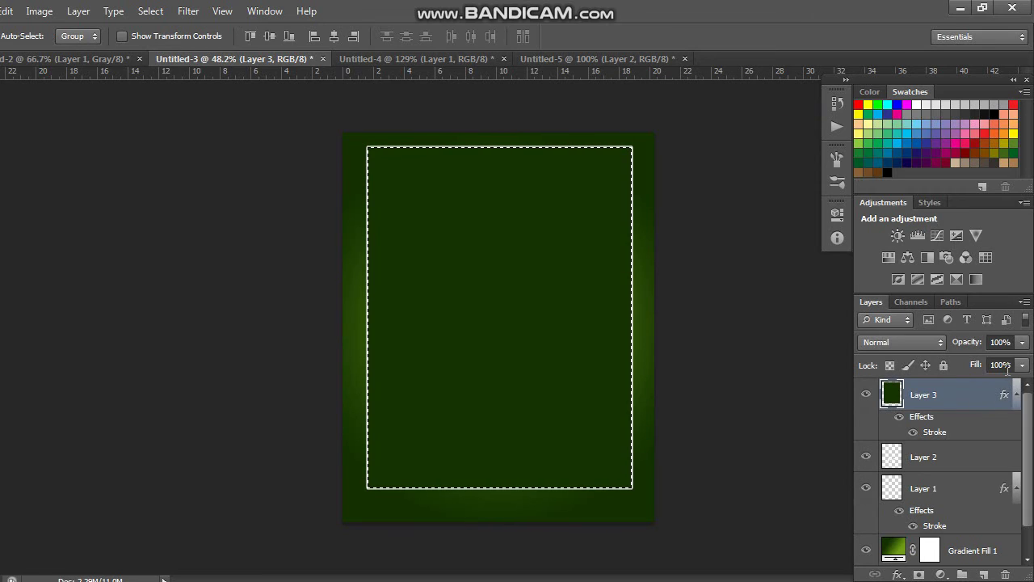
left_click_drag(1020, 368, 622, 334)
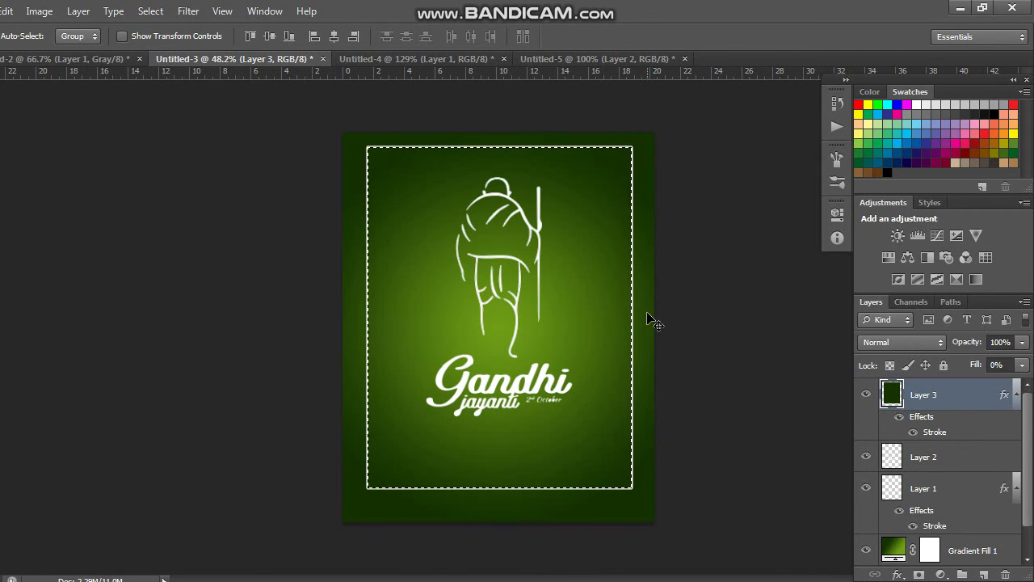
key("ctrl+d")
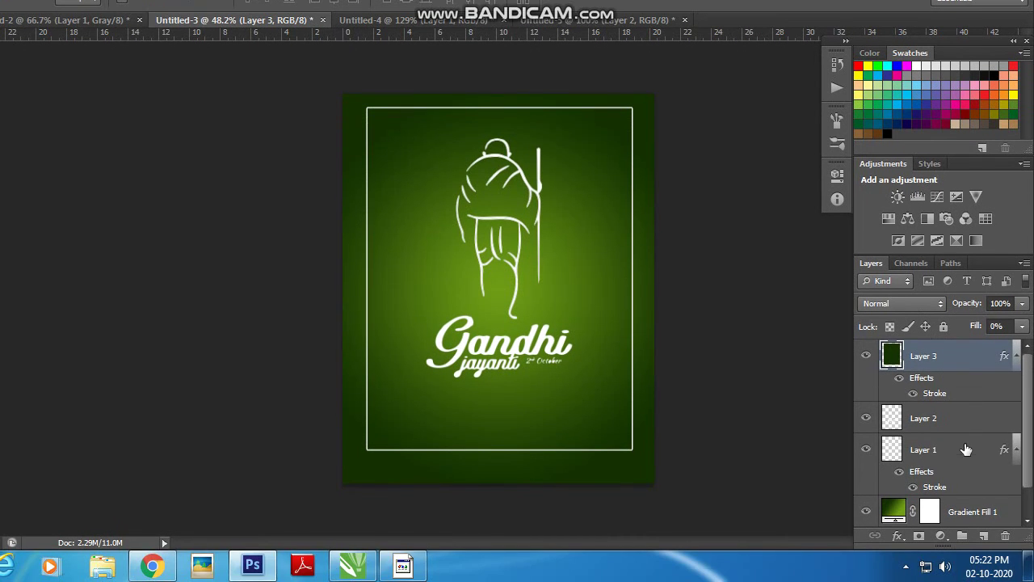
Step: Align the white frame layer with the canvas via Layer 0, then reselect Layer 3
scroll(1028, 479, "down", 1)
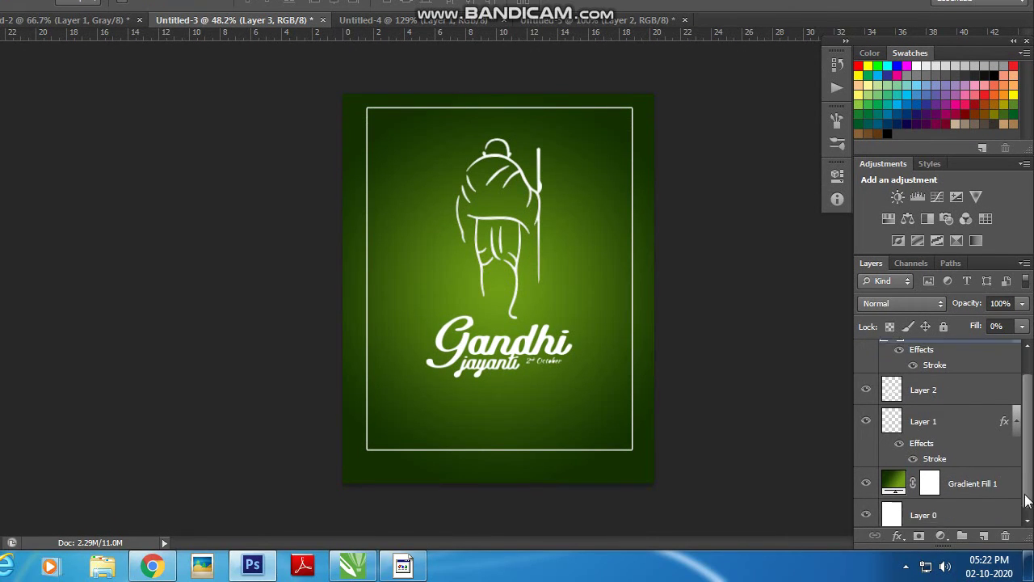
scroll(1028, 478, "down", 1)
left_click(984, 517)
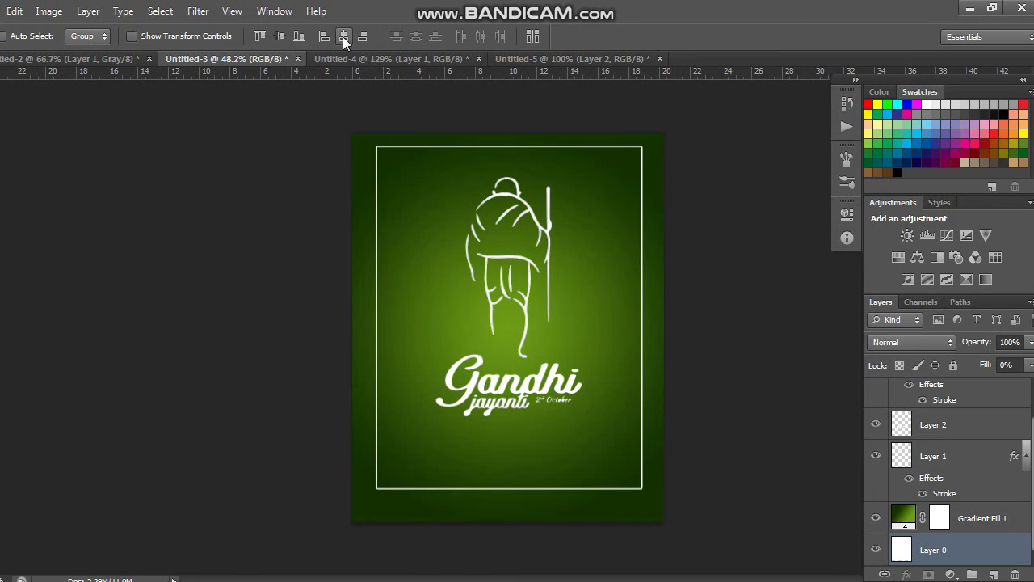
left_click(279, 36)
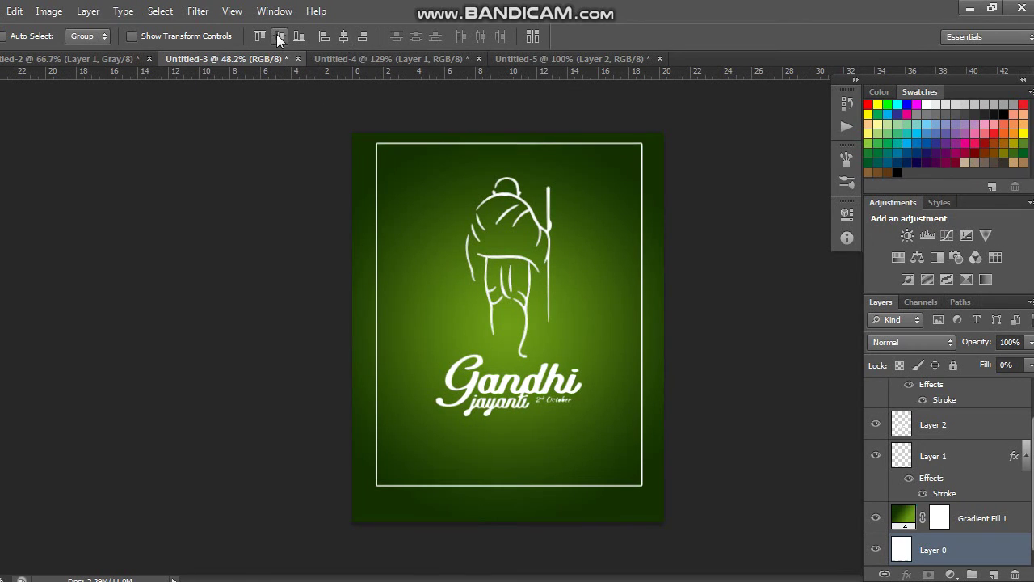
left_click(646, 234)
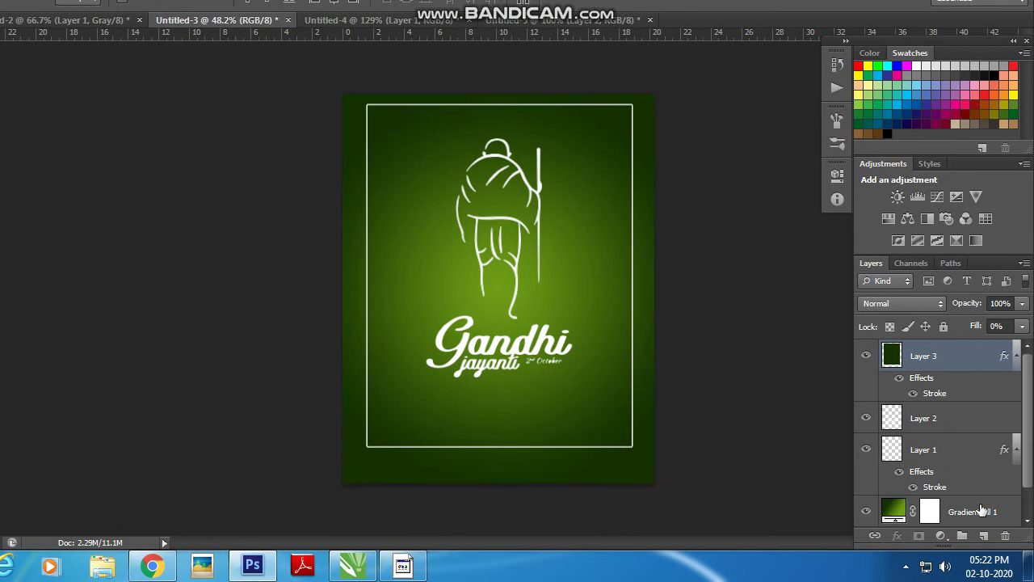
Step: Cycle the layer selection among Gradient Fill 1, Layer 3 and Layer 0
left_click(1006, 520)
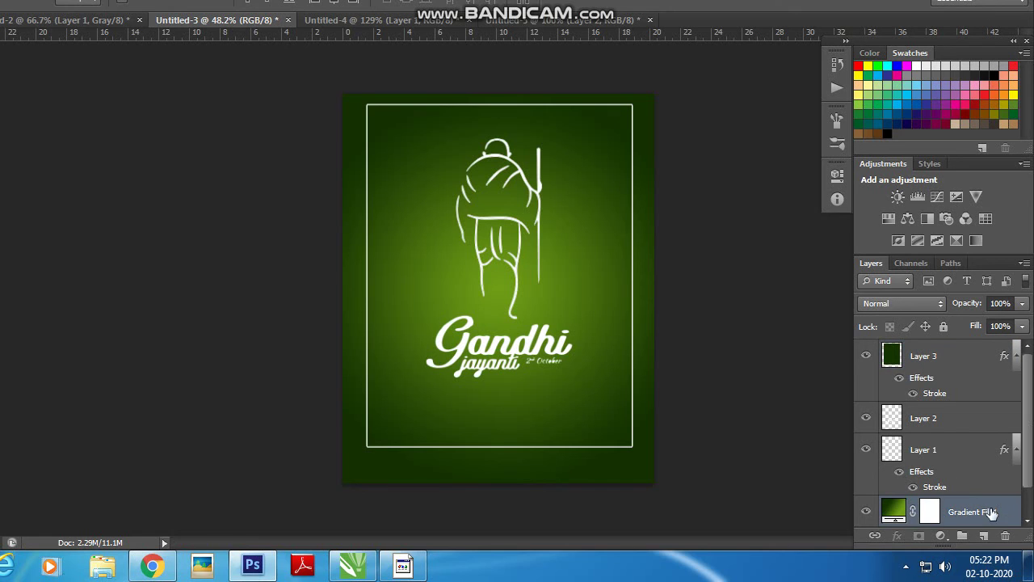
left_click(963, 359, "ctrl")
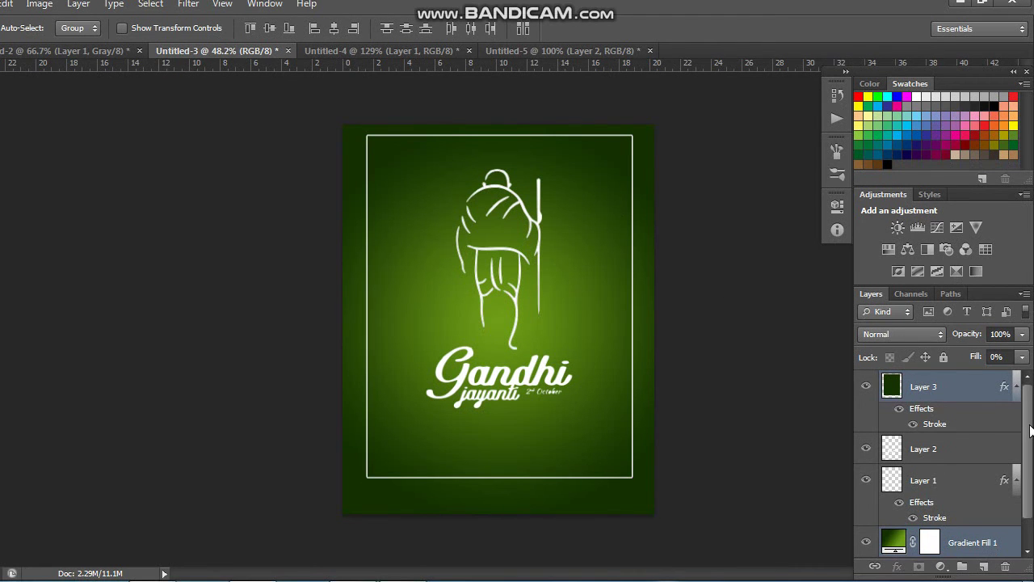
scroll(1026, 432, "down", 2)
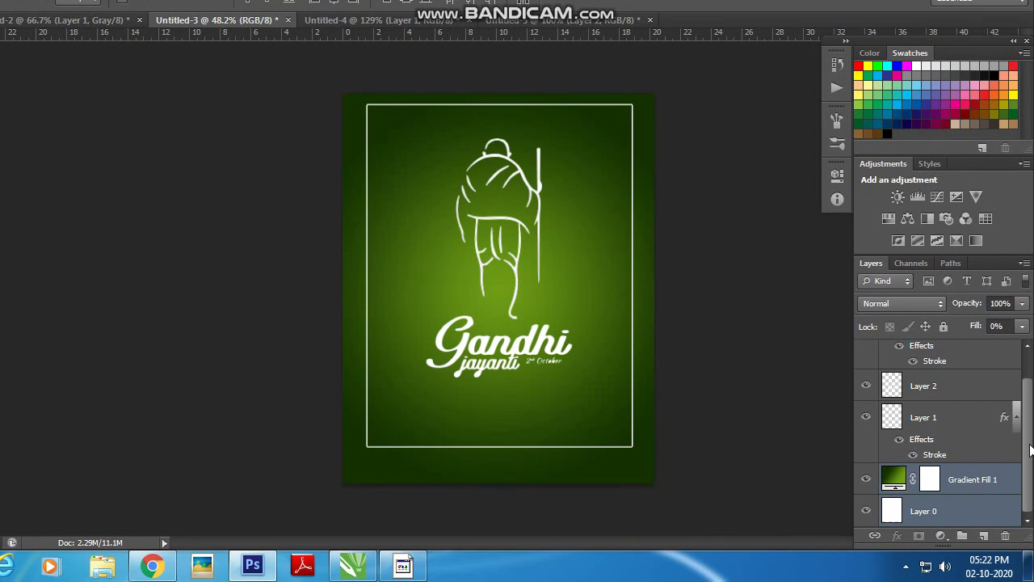
left_click(991, 506)
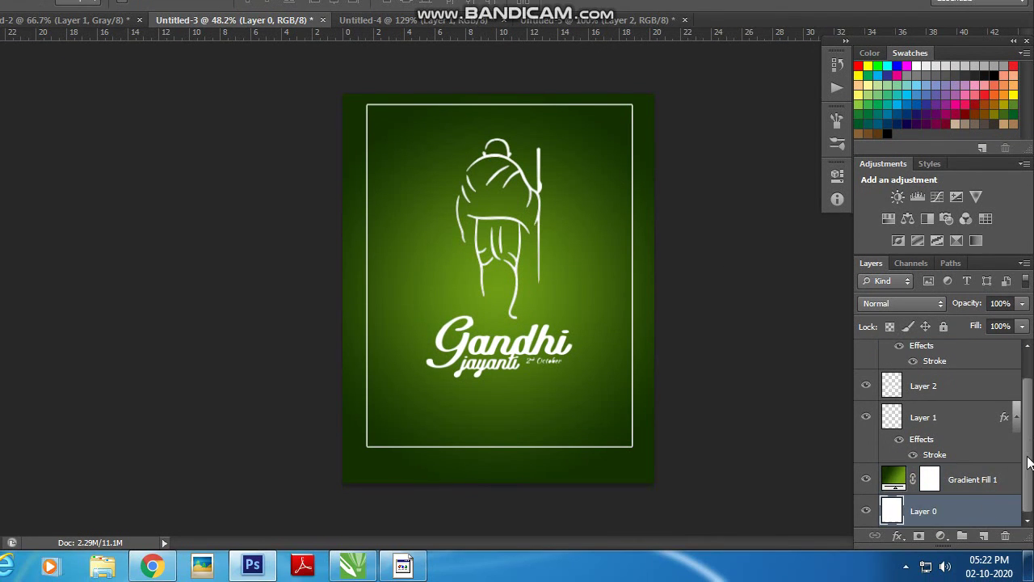
scroll(1028, 461, "up", 1)
left_click(993, 401)
scroll(1028, 400, "down", 1)
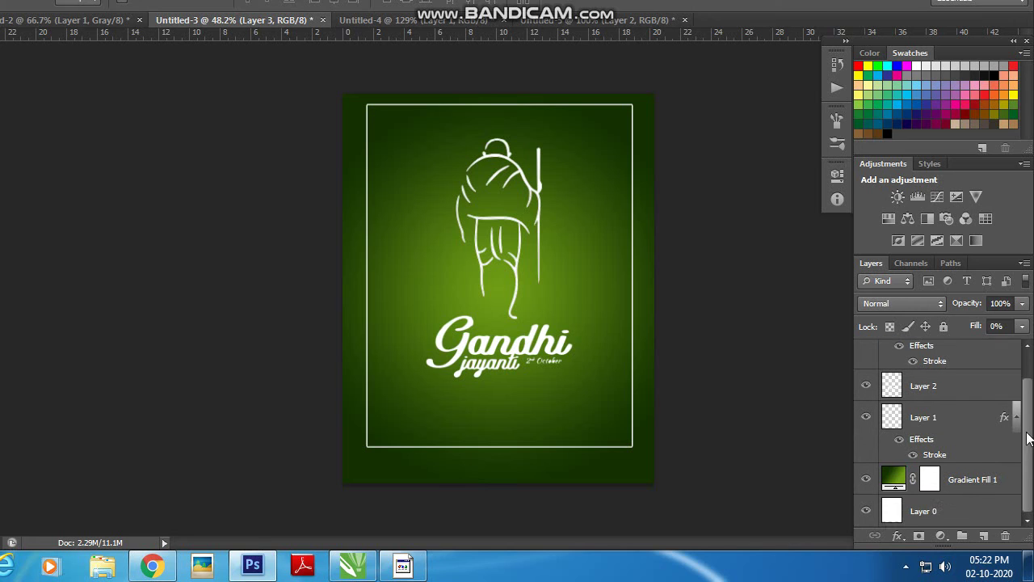
left_click(965, 511)
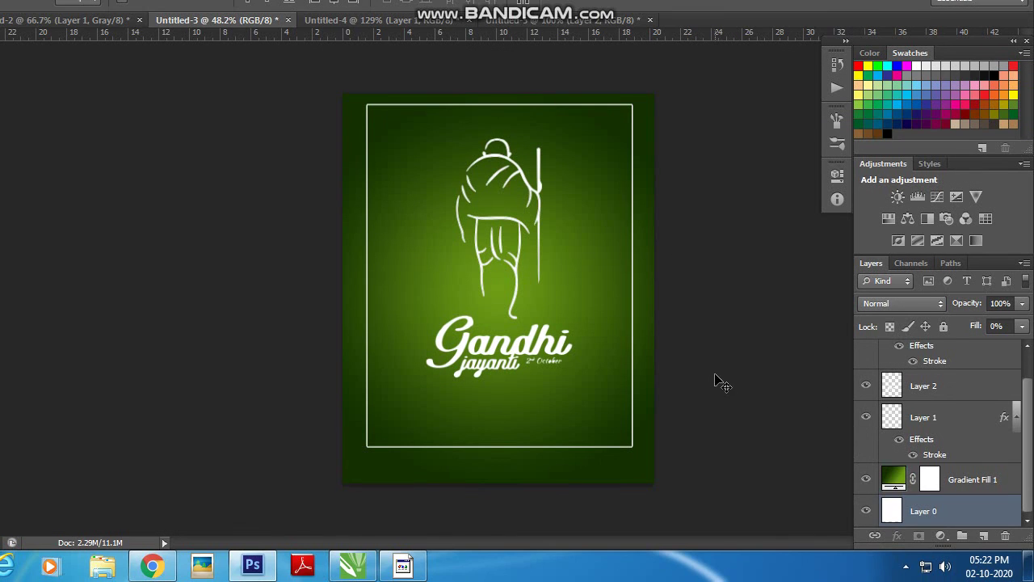
Step: Nudge the white frame on Layer 3 down two pixels
left_click(636, 424)
left_click(949, 361)
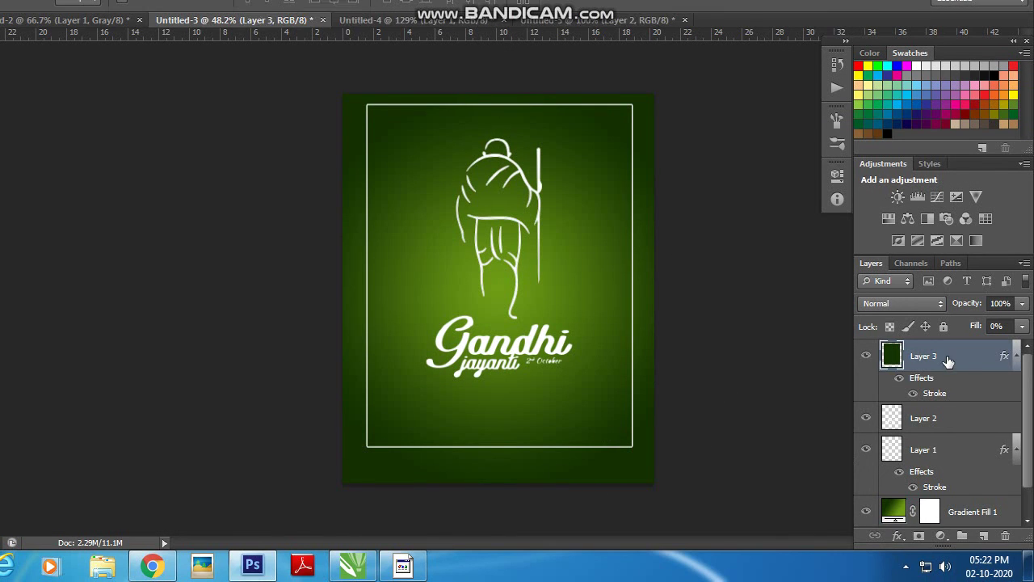
key("Down")
key("Down")
key("Down")
key("Down")
key("Down")
key("Down")
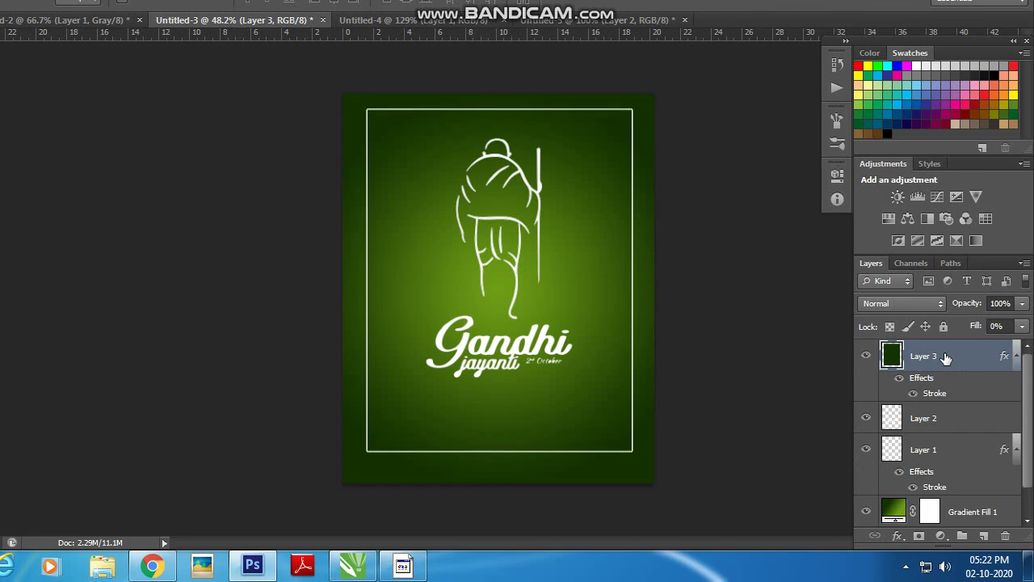
key("Down")
key("Down")
key("Down")
key("Down")
key("Down")
key("Down")
key("Down")
key("Down")
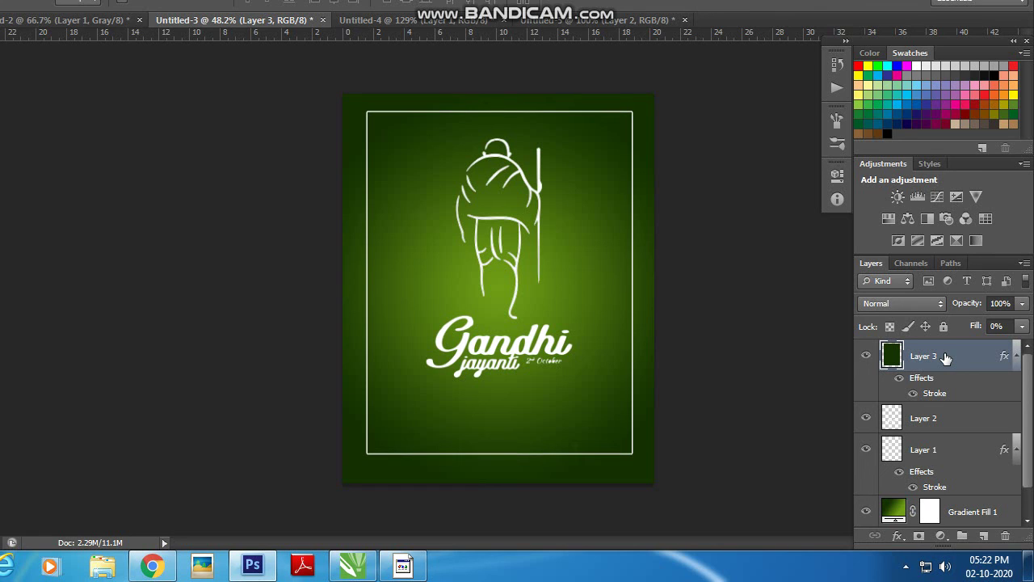
Step: Move the Gandhi figure and 'Gandhi jayanti' text (Layers 2 and 1) down three large nudges
left_click(956, 422)
left_click(957, 454, "shift")
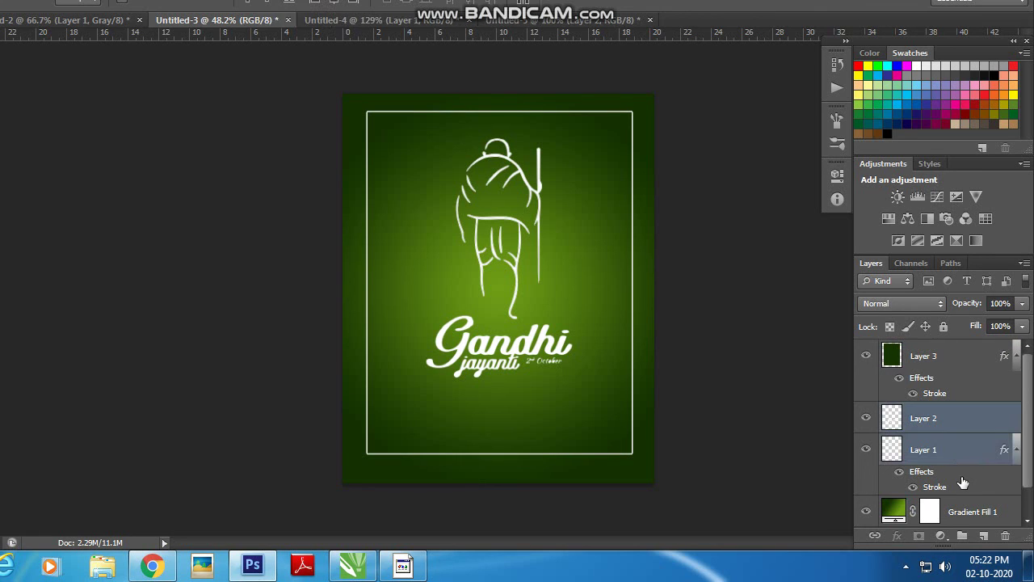
key("shift+Down")
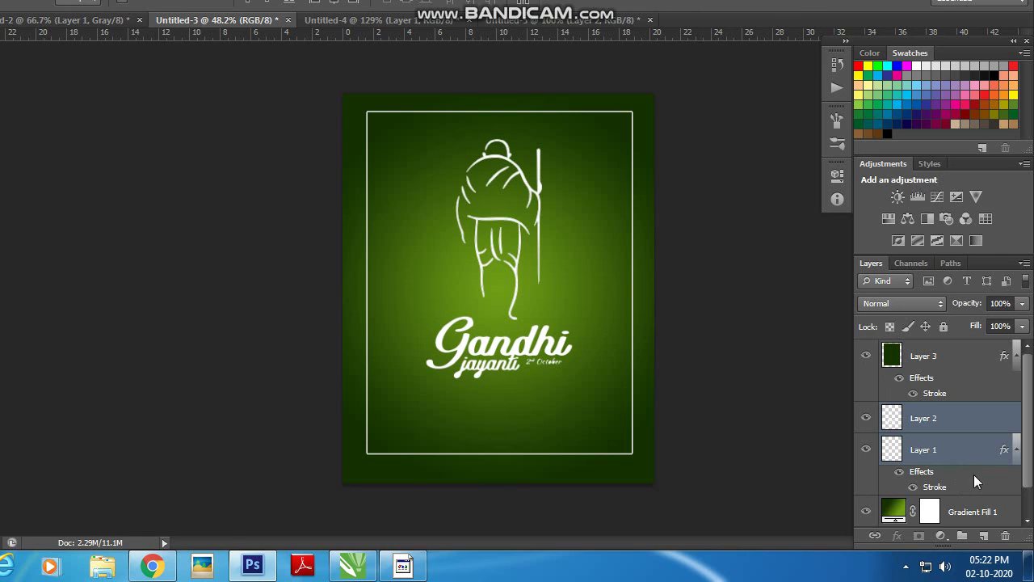
key("shift+Down")
key("shift+Down")
key("shift+Down")
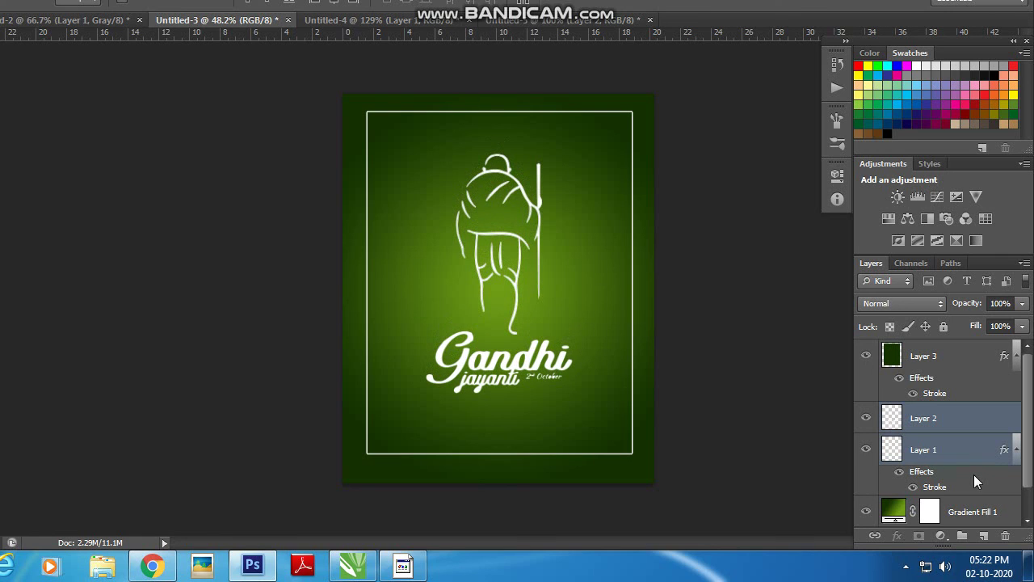
key("shift+Down")
key("shift+Down")
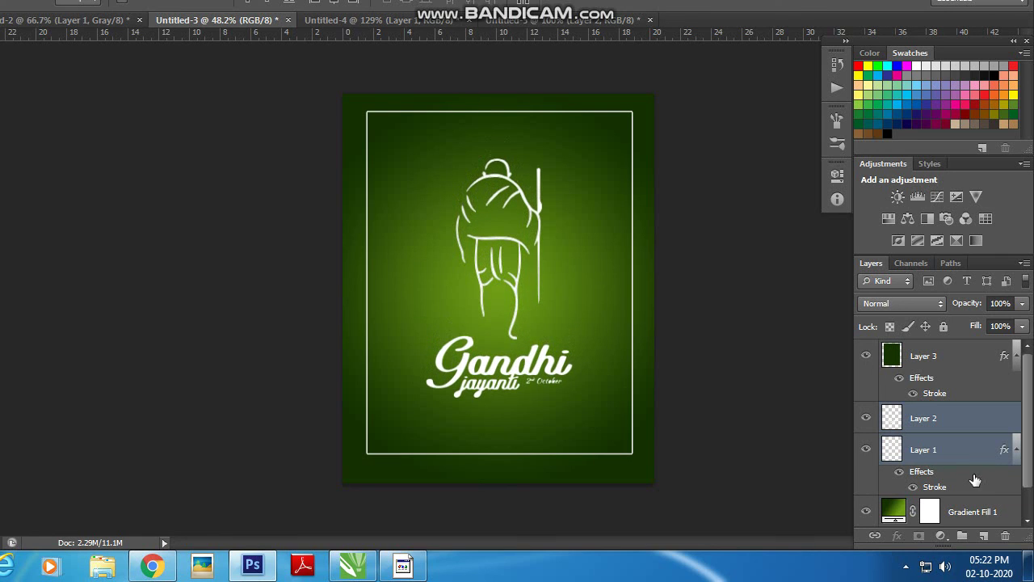